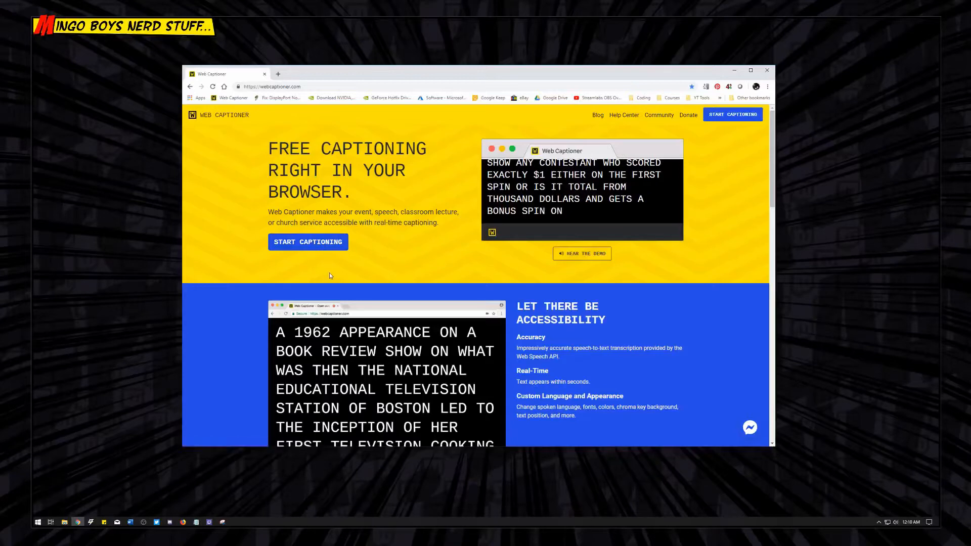
Open the captioning page and run a short live captioning test from the microphone, stopping it at the end
left_click(320, 248)
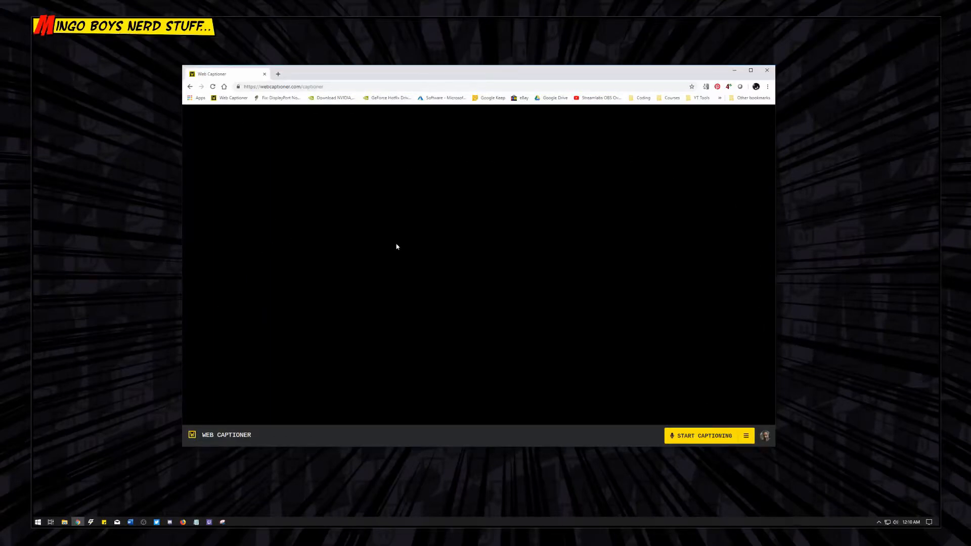
left_click(700, 436)
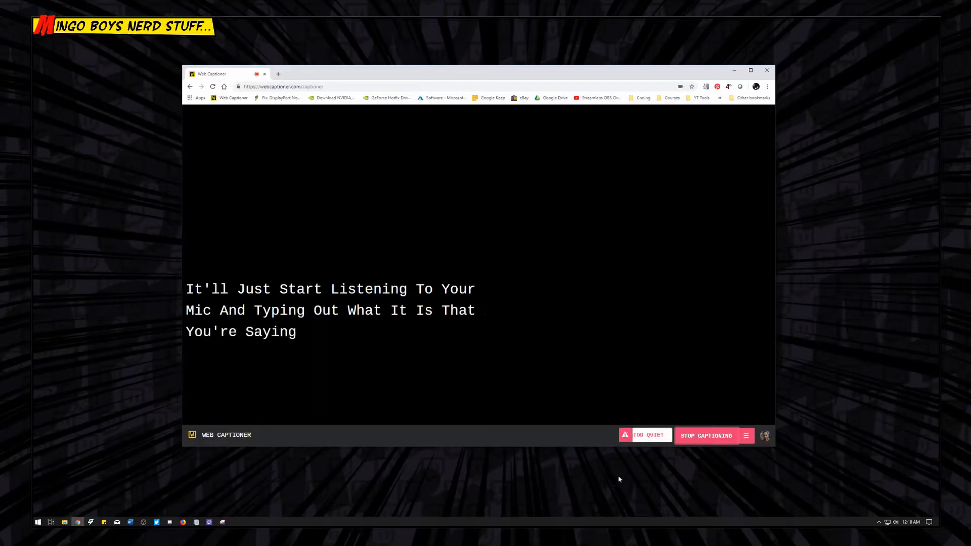
left_click(691, 439)
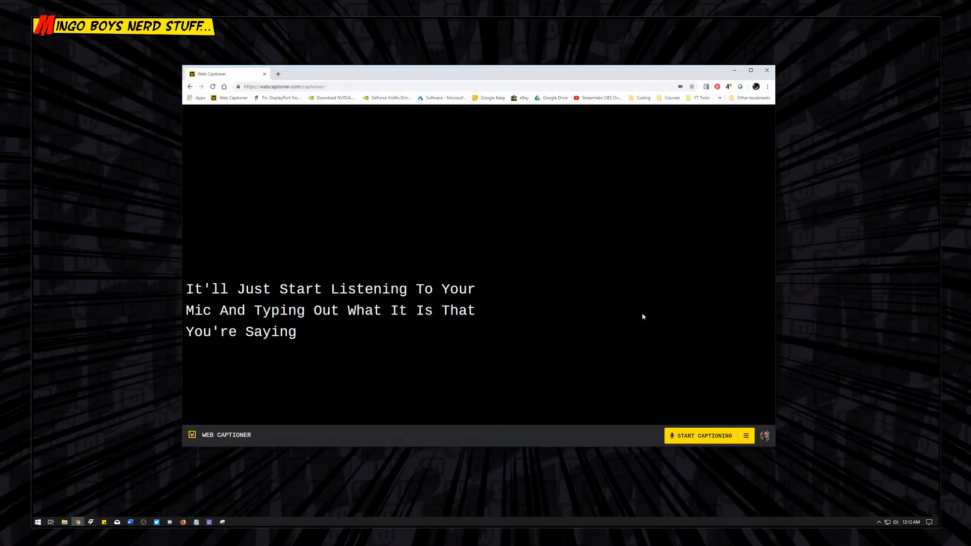
Sign in to Web Captioner with the Twitter account and authorize the app to use it
left_click(765, 437)
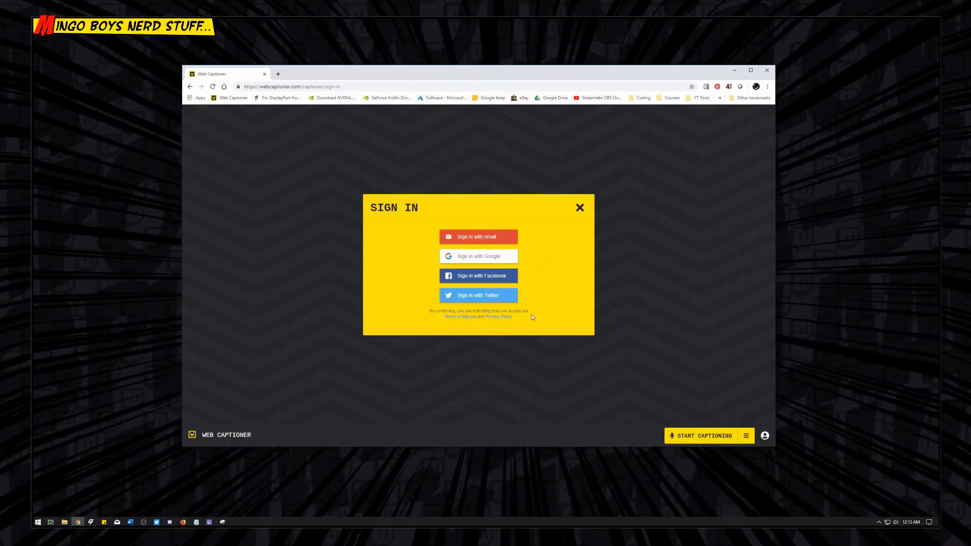
left_click(480, 299)
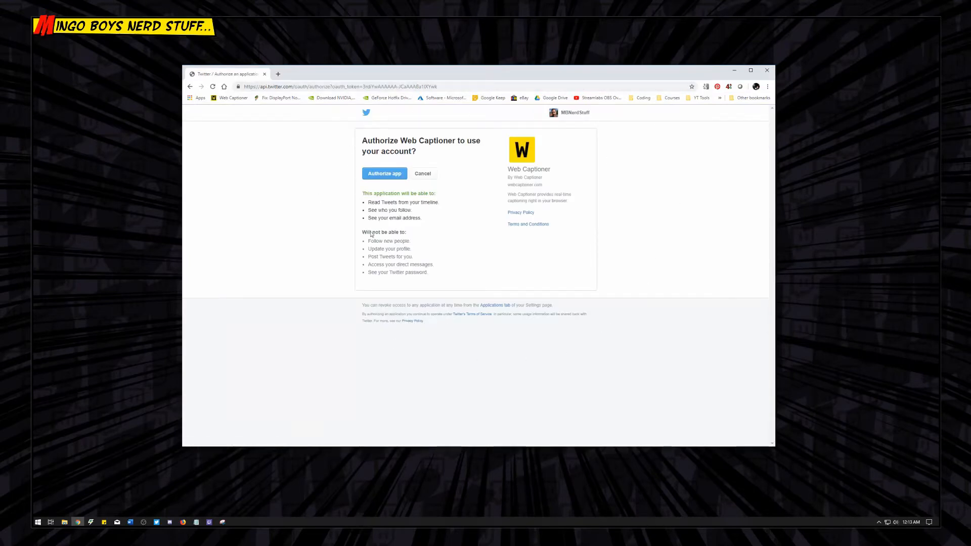
left_click(384, 174)
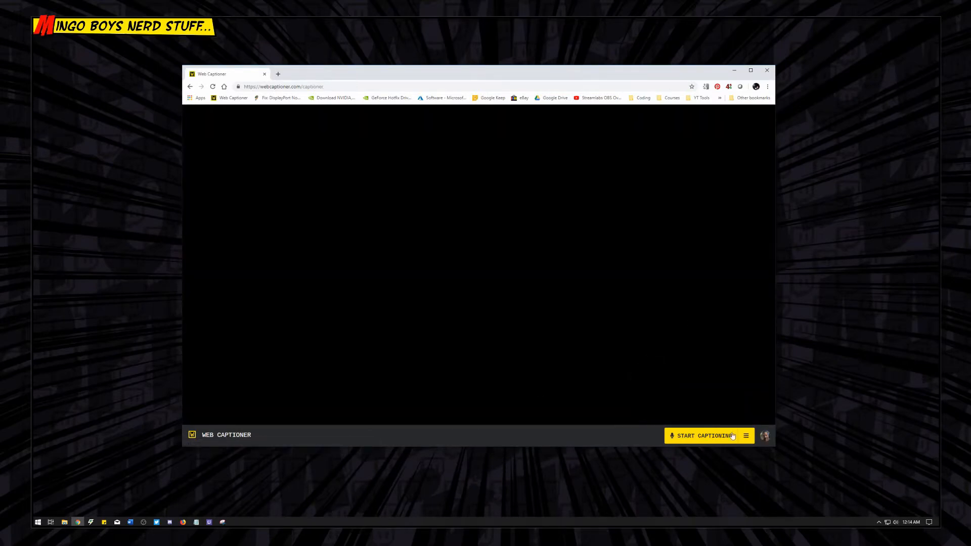
Change the caption font family to Roboto Slab in the appearance settings
left_click(746, 440)
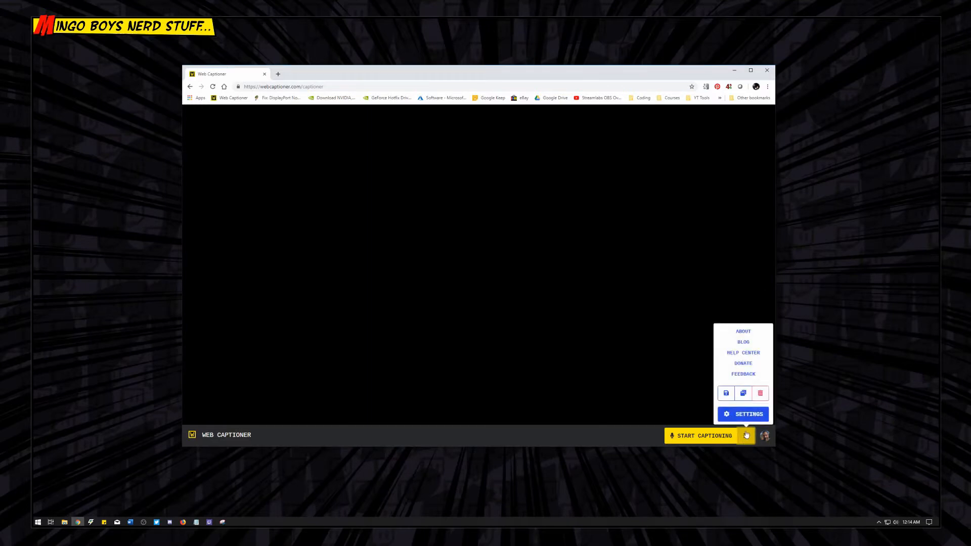
left_click(745, 415)
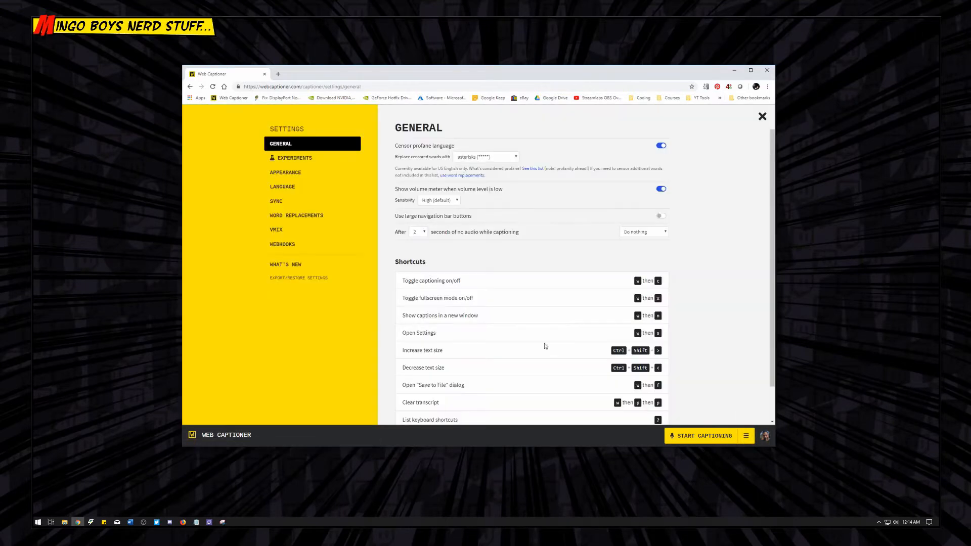
left_click(286, 173)
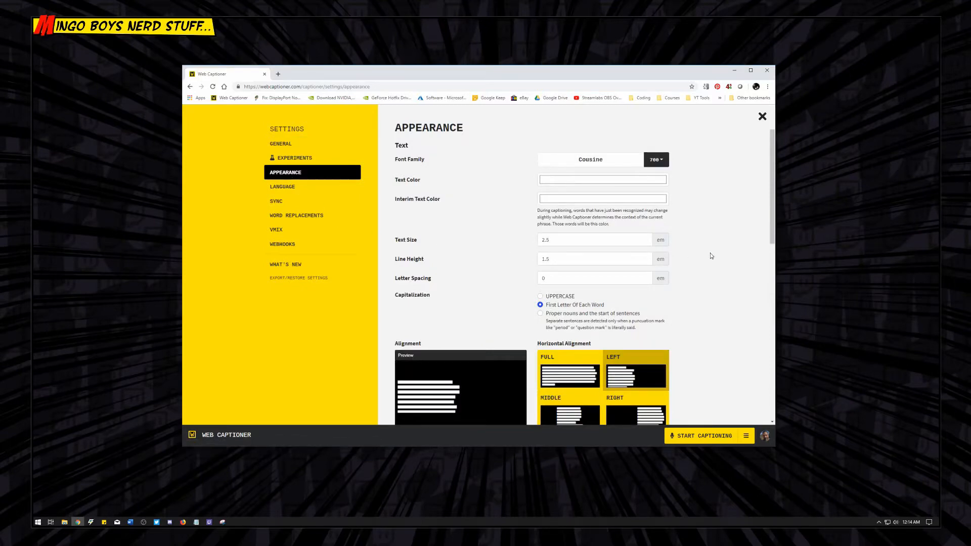
left_click(617, 160)
scroll(597, 293, "down", 2)
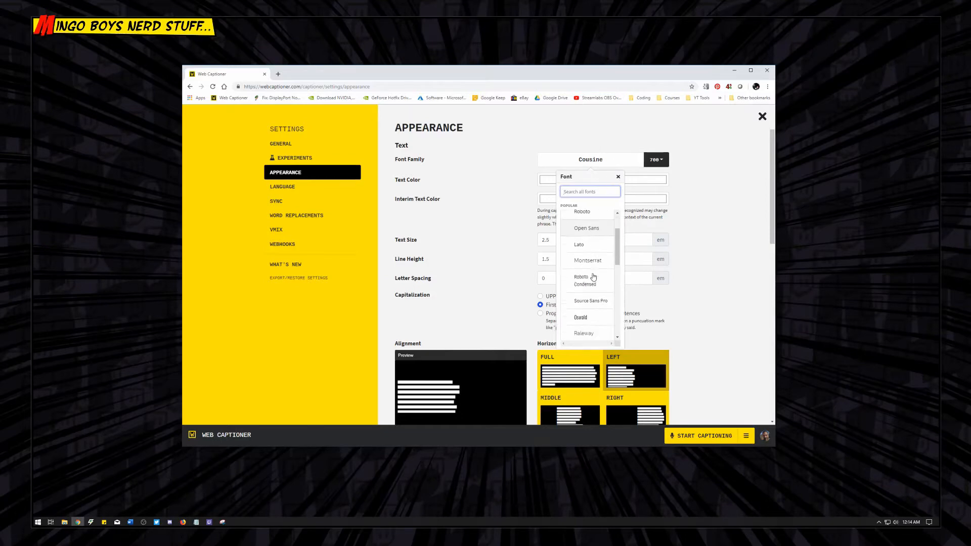
scroll(597, 292, "down", 1)
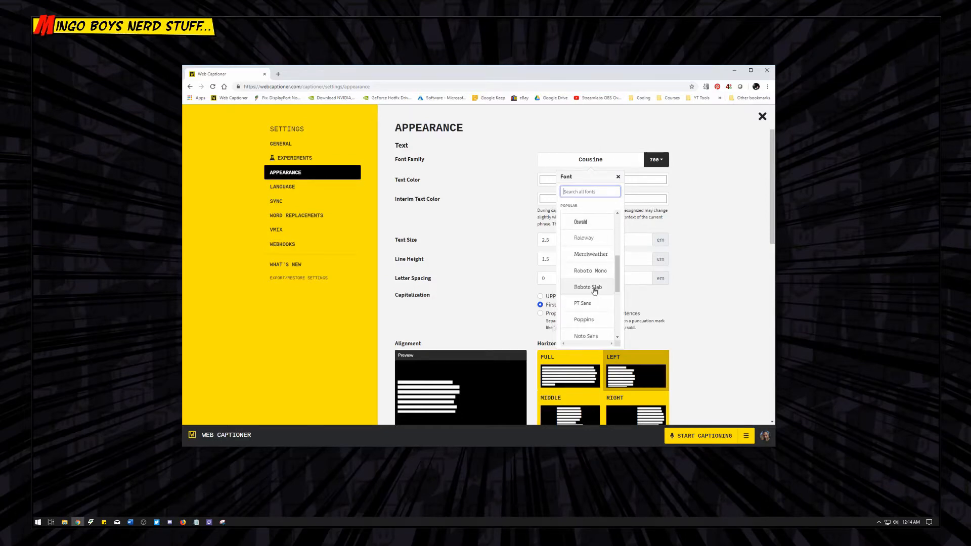
left_click(589, 292)
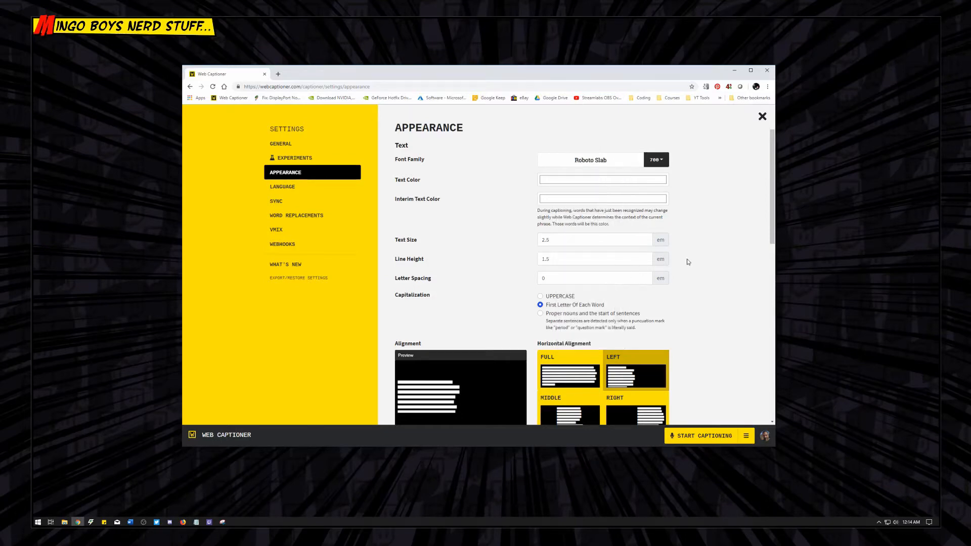
Set the caption text color to black and the interim text color to blue
left_click(582, 181)
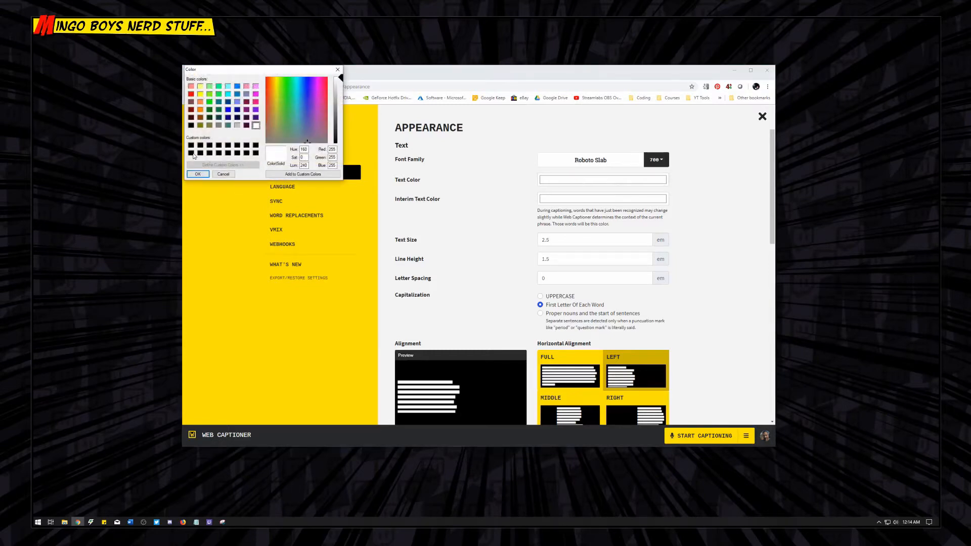
left_click(192, 153)
left_click(198, 174)
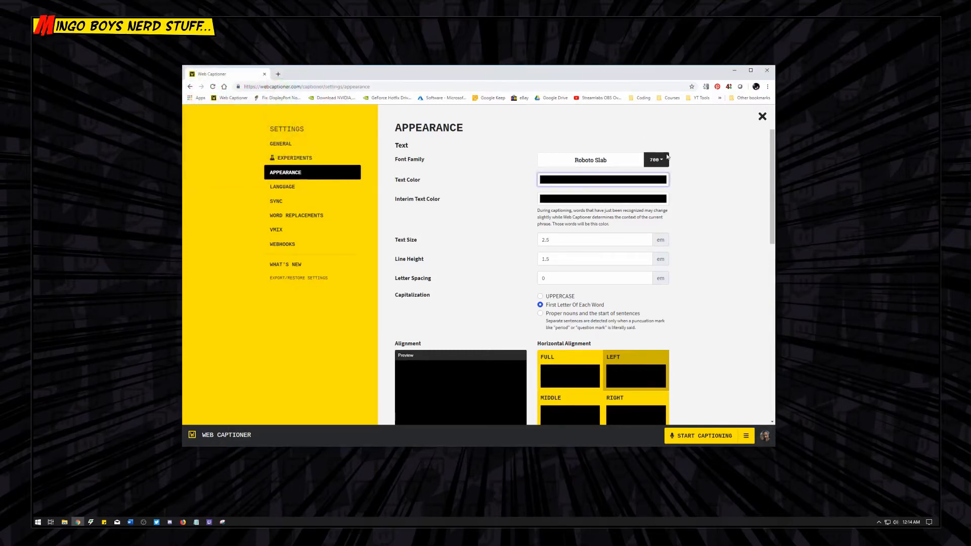
left_click(584, 200)
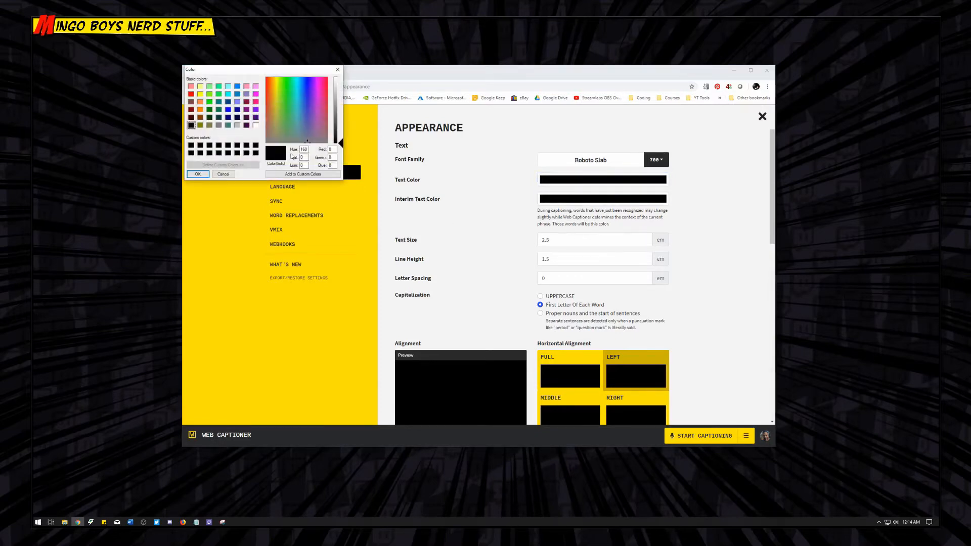
left_click(228, 110)
left_click(197, 174)
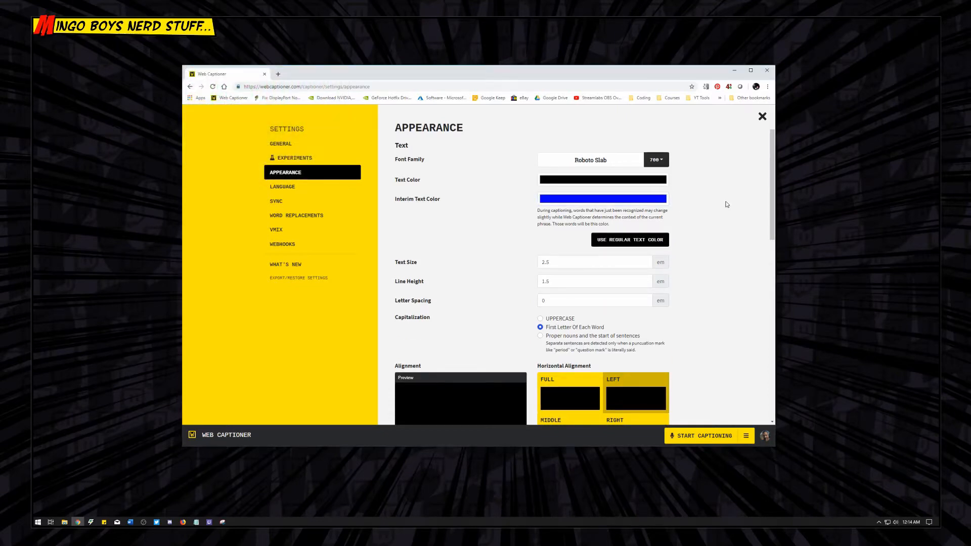
Set the caption background color to white and close the settings
scroll(727, 205, "down", 4)
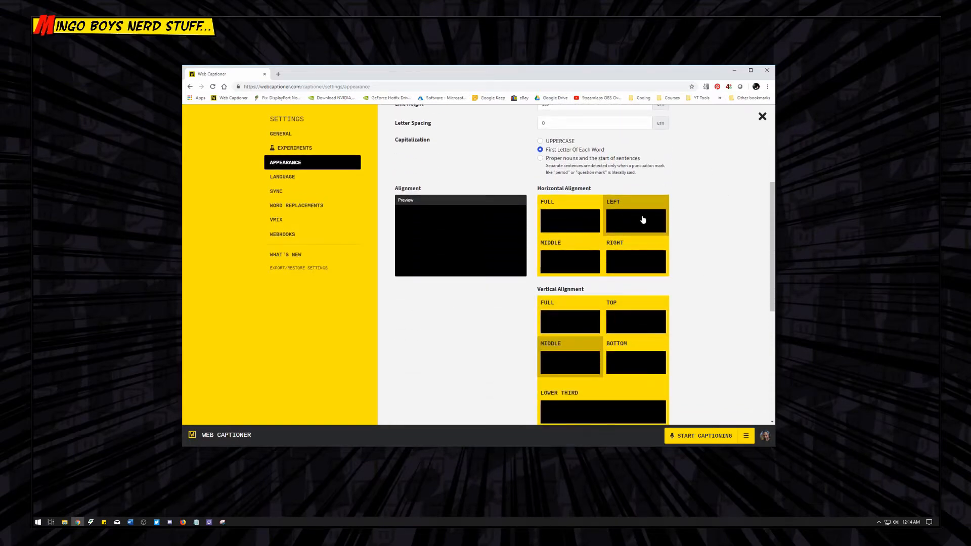
scroll(721, 218, "down", 2)
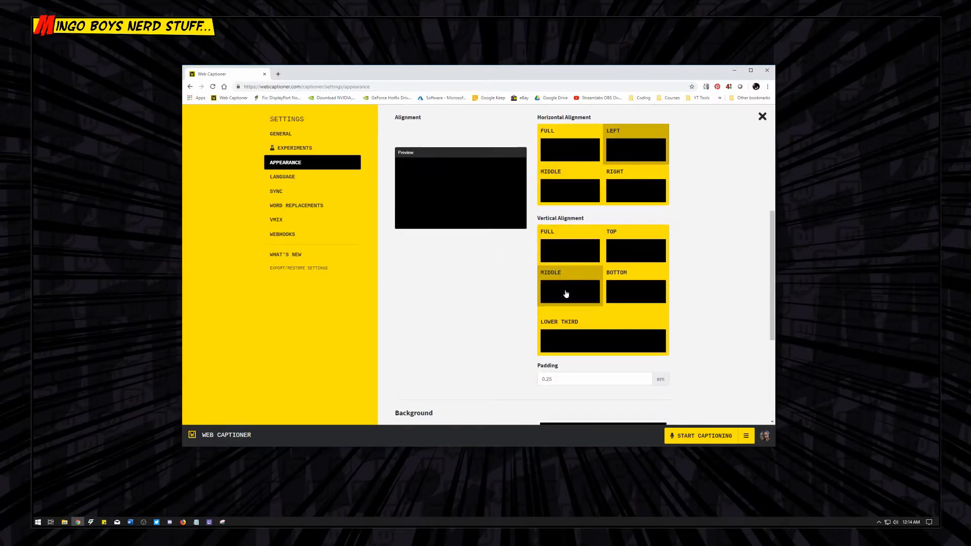
scroll(709, 268, "down", 4)
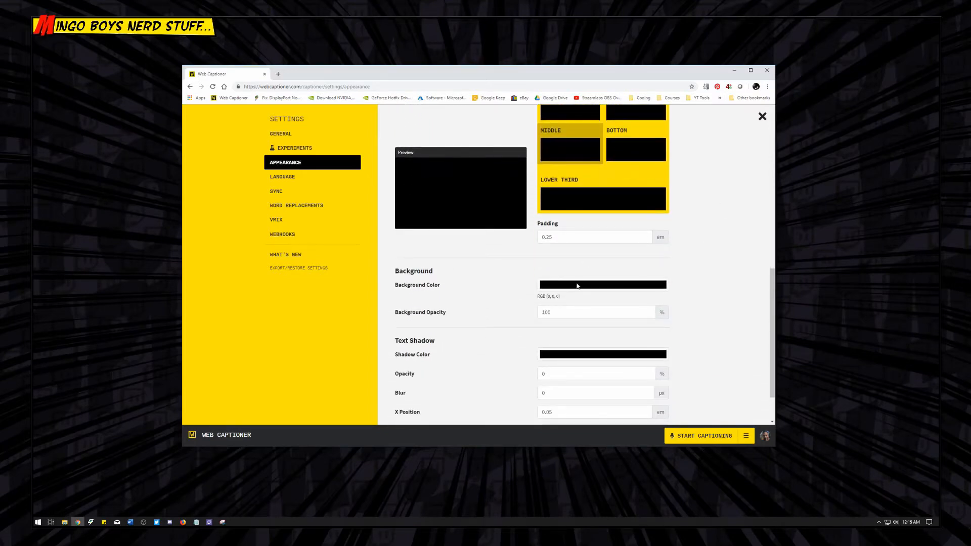
left_click(571, 287)
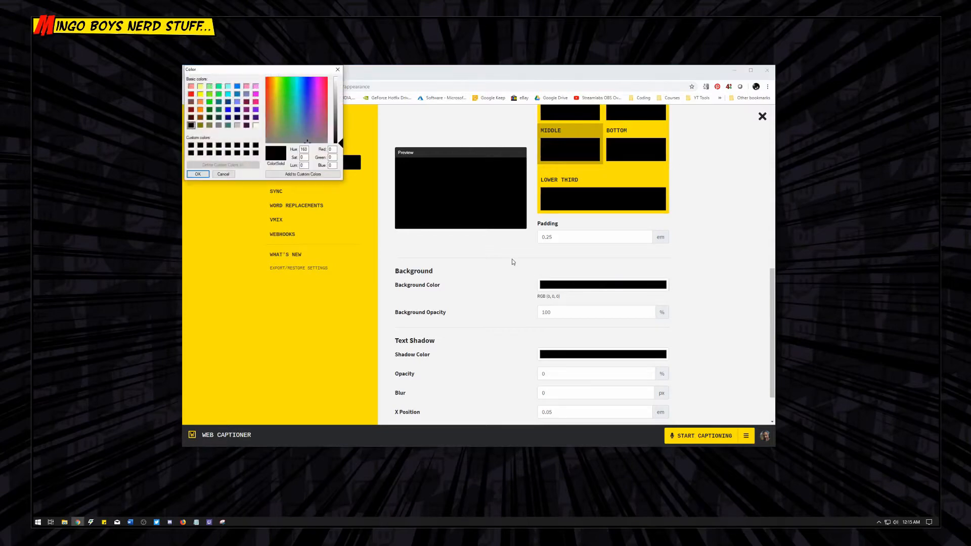
left_click(255, 125)
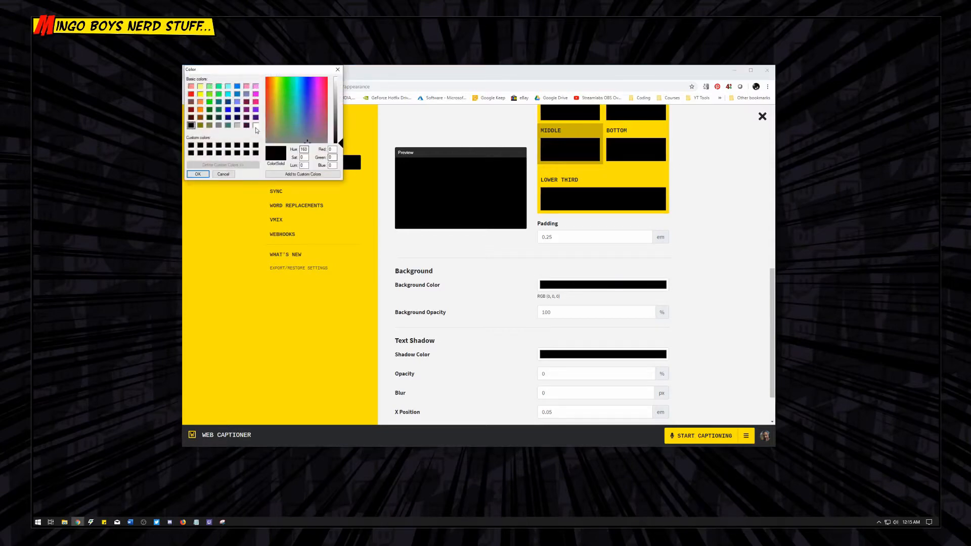
left_click(198, 174)
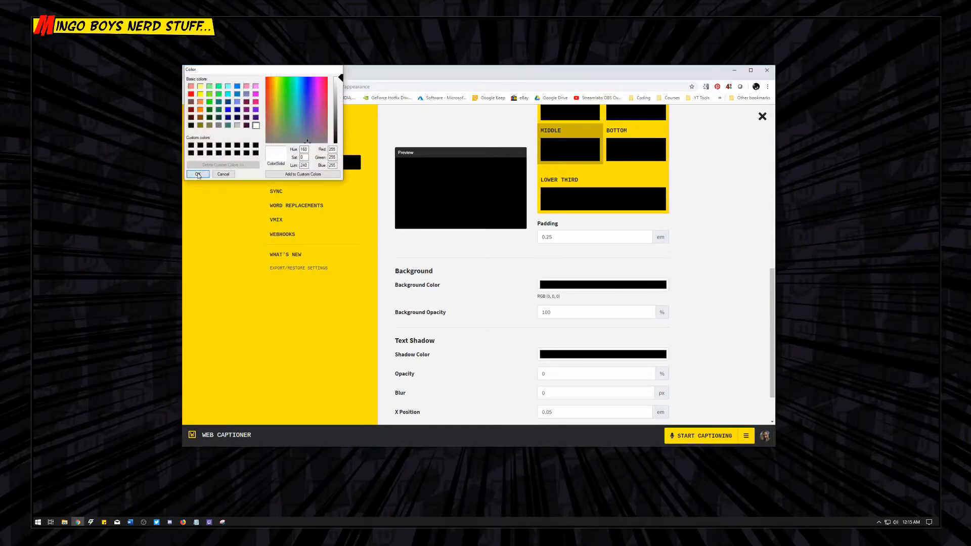
left_click(762, 117)
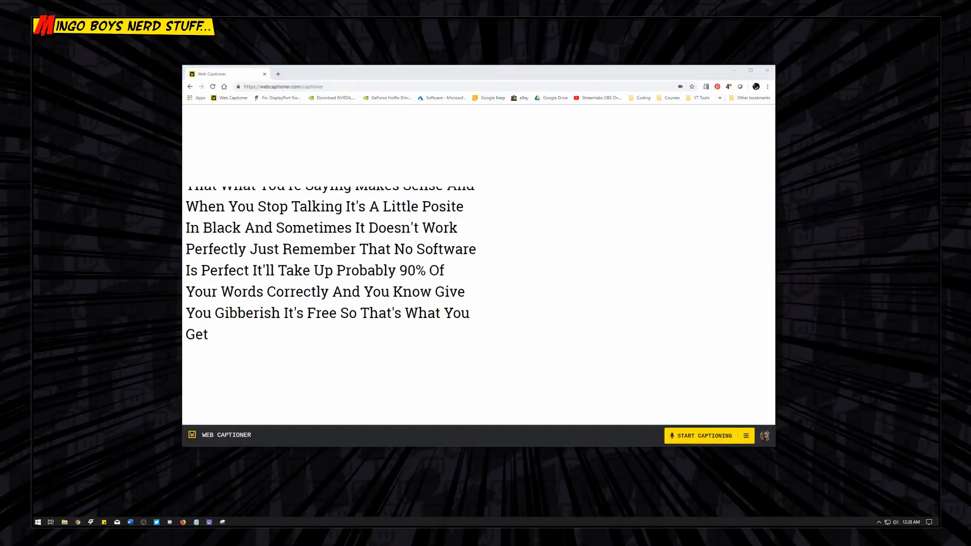
Reopen the appearance settings and set both the text color and the interim text color to white
left_click(746, 436)
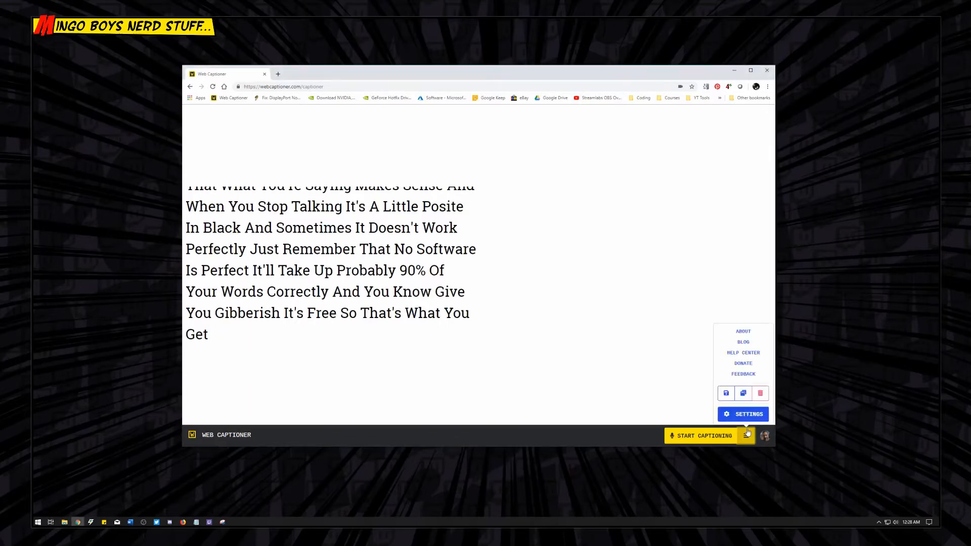
left_click(719, 395)
left_click(288, 173)
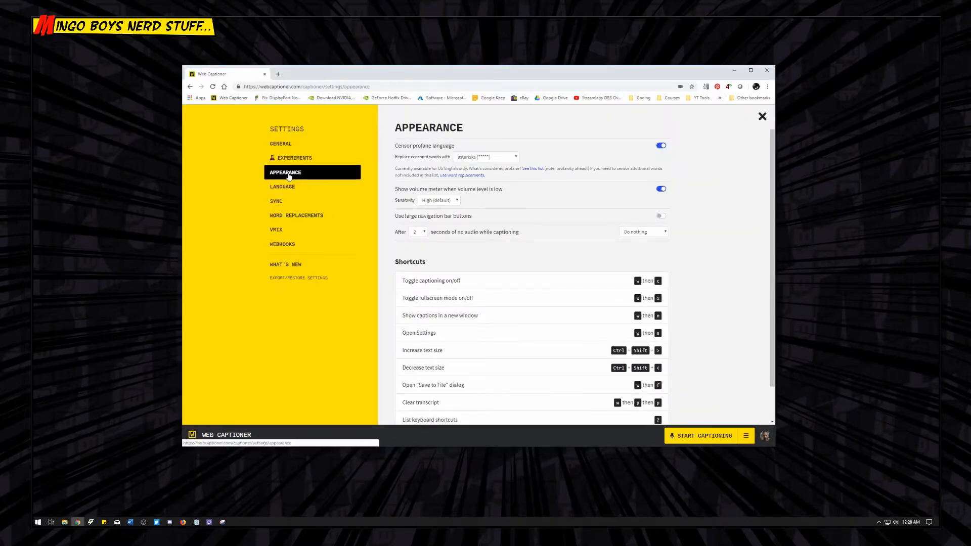
scroll(711, 231, "down", 2)
scroll(713, 230, "down", 2)
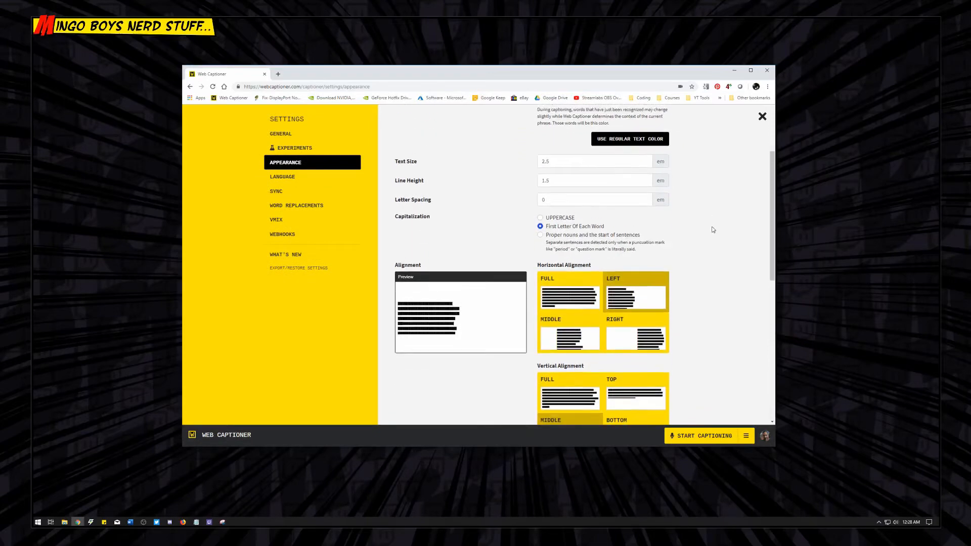
scroll(713, 230, "up", 4)
left_click(576, 181)
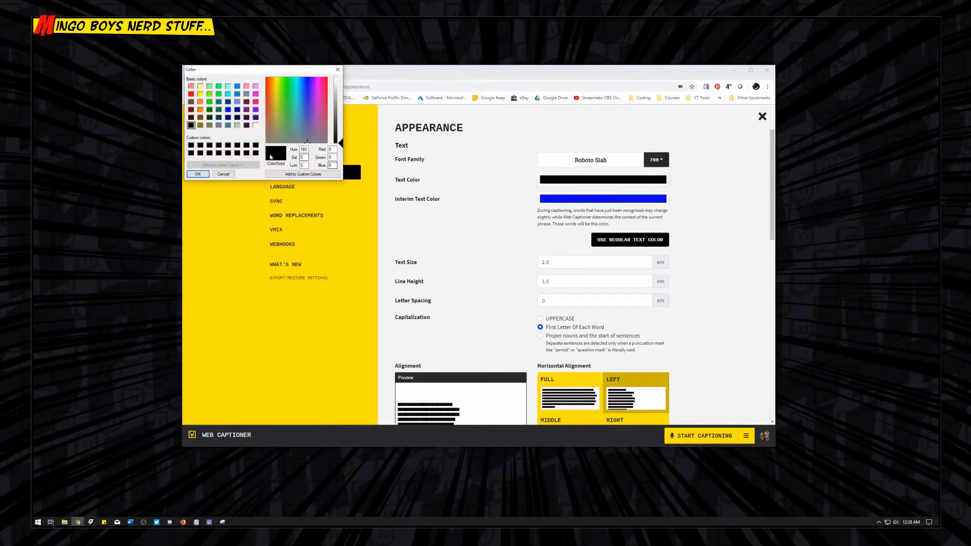
left_click(255, 125)
left_click(198, 174)
left_click(553, 199)
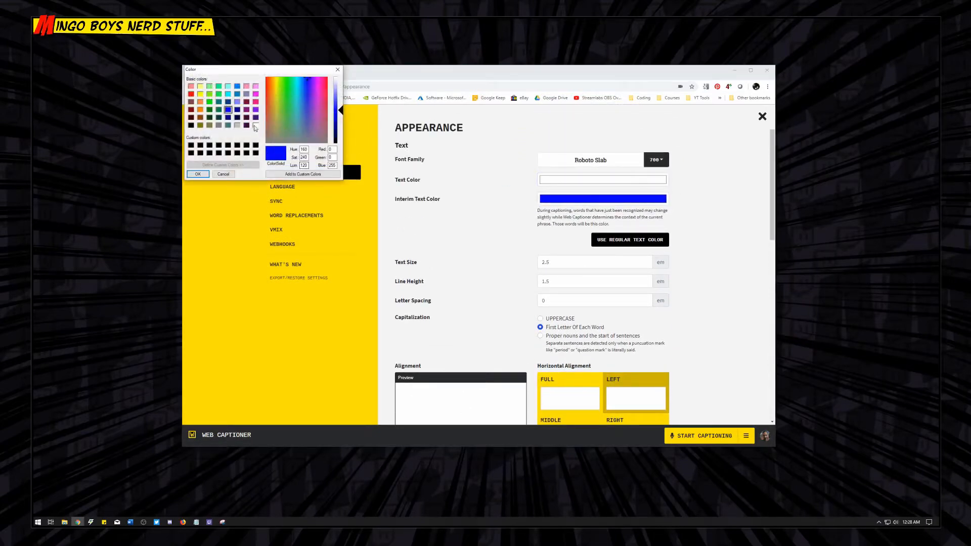
left_click(255, 126)
left_click(198, 174)
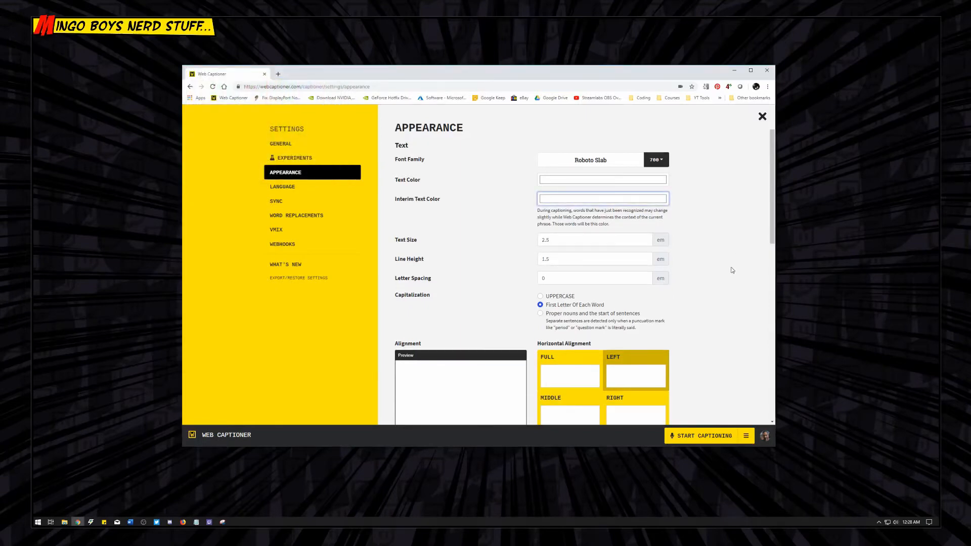
Set the caption background color to pure green, RGB 0, 255, 0, and close the settings
scroll(727, 266, "down", 4)
scroll(727, 266, "down", 2)
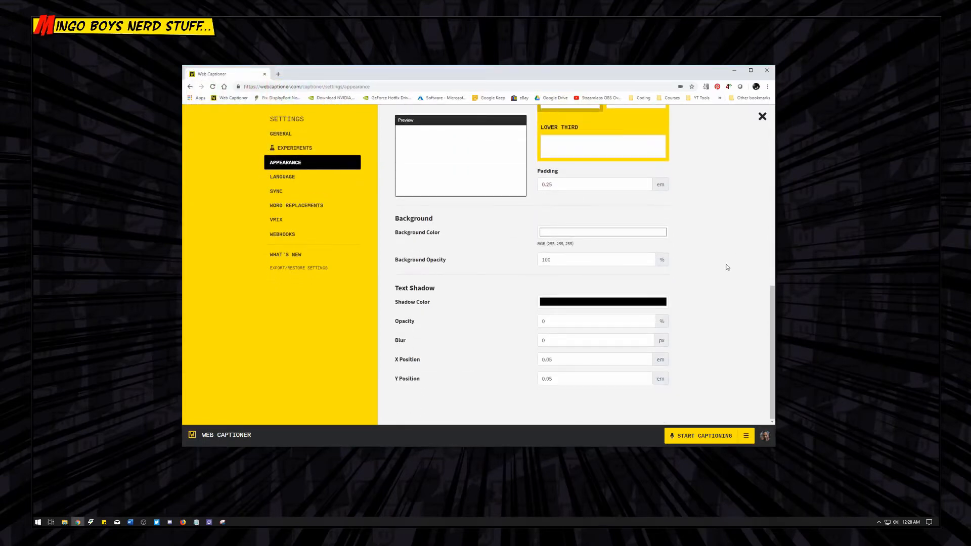
left_click(625, 237)
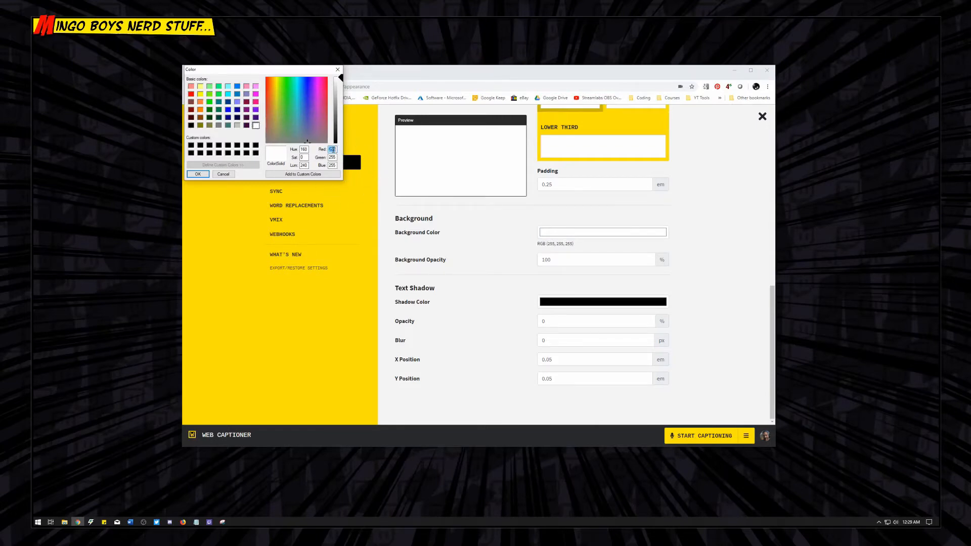
type("00")
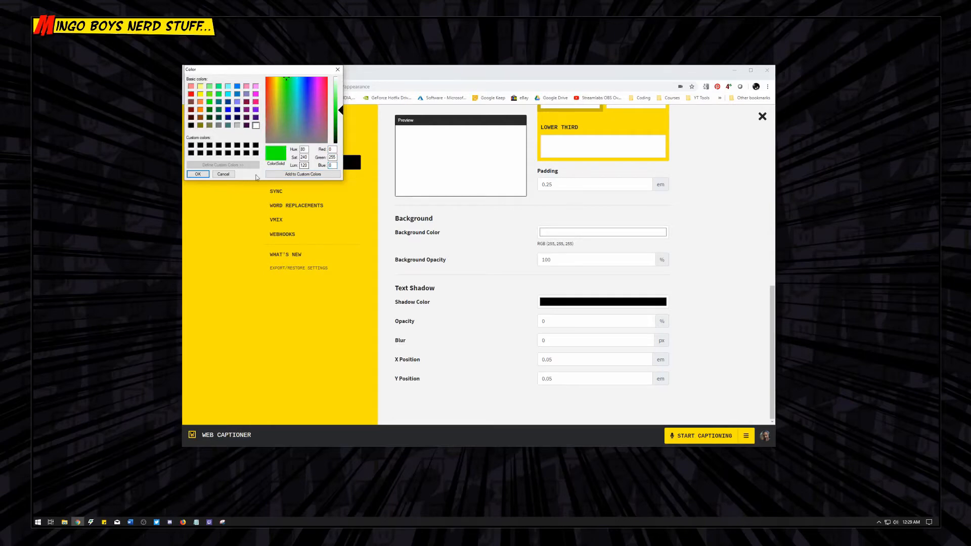
left_click(201, 174)
left_click(762, 116)
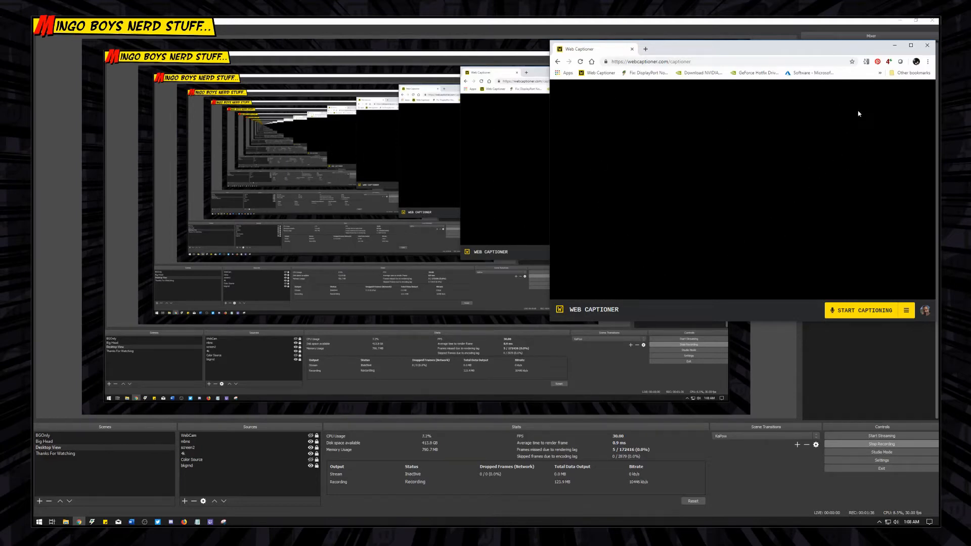
left_click(894, 45)
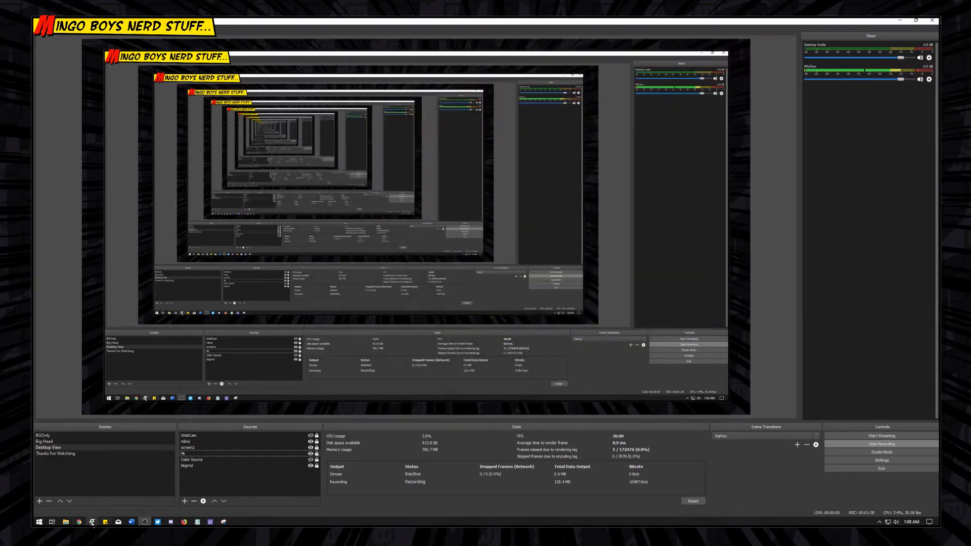
left_click(79, 522)
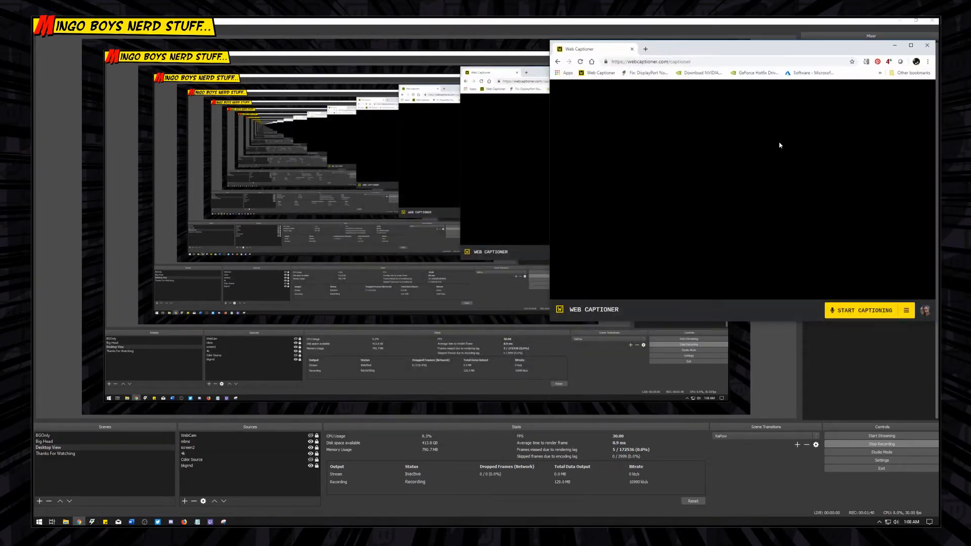
Return to the Web Captioner window in Chrome, start captioning and widen the browser window
left_click(669, 32)
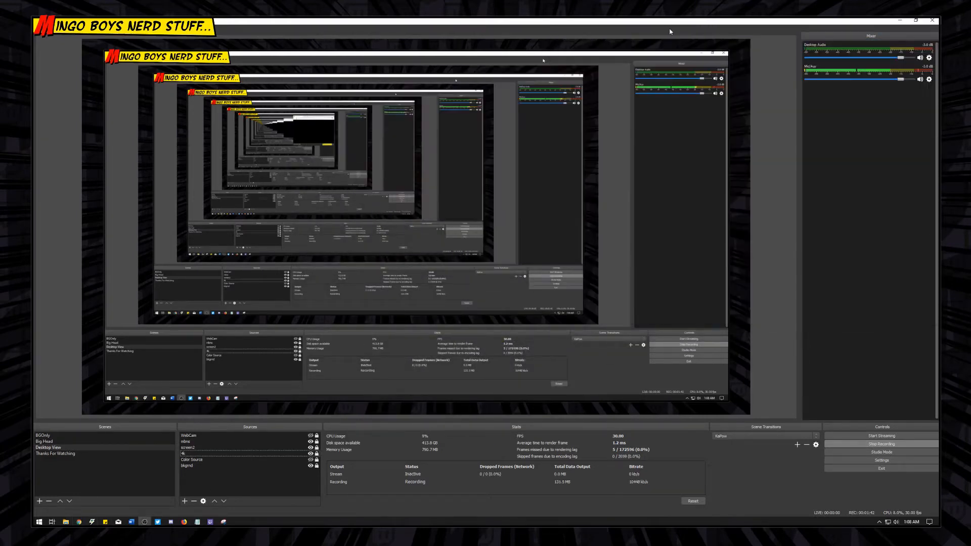
left_click(79, 522)
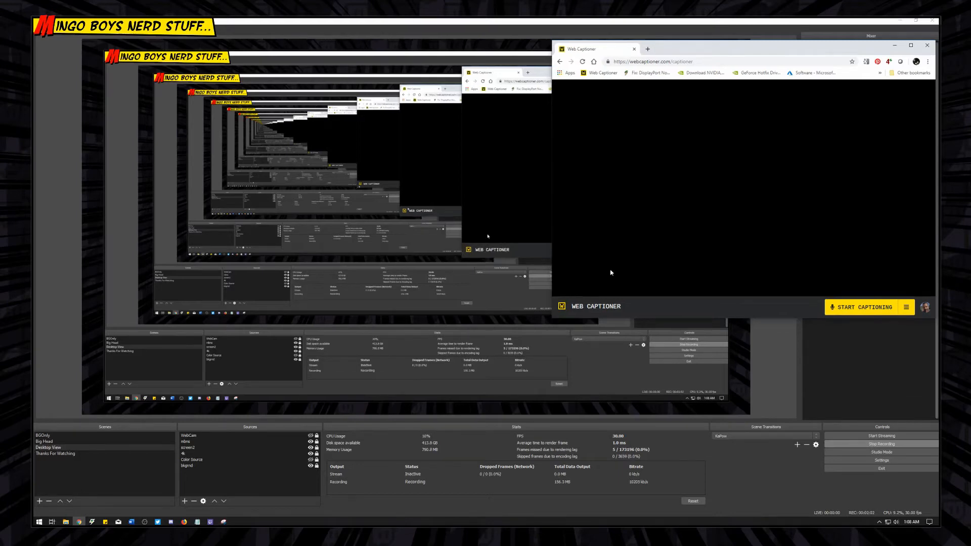
left_click(870, 304)
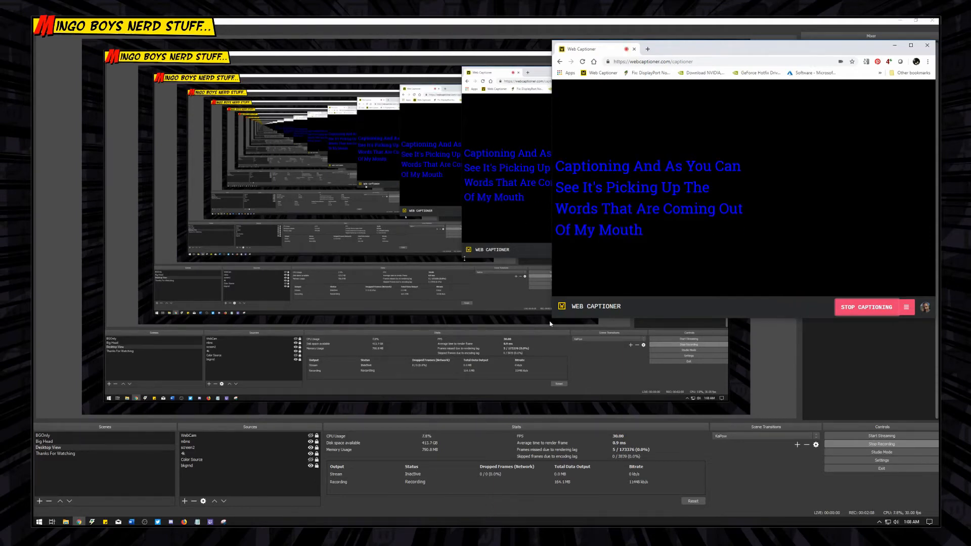
left_click_drag(552, 319, 484, 308)
Switch to OBS and add a new Window Capture source named "closed captions" to the Desktop View scene
left_click(206, 484)
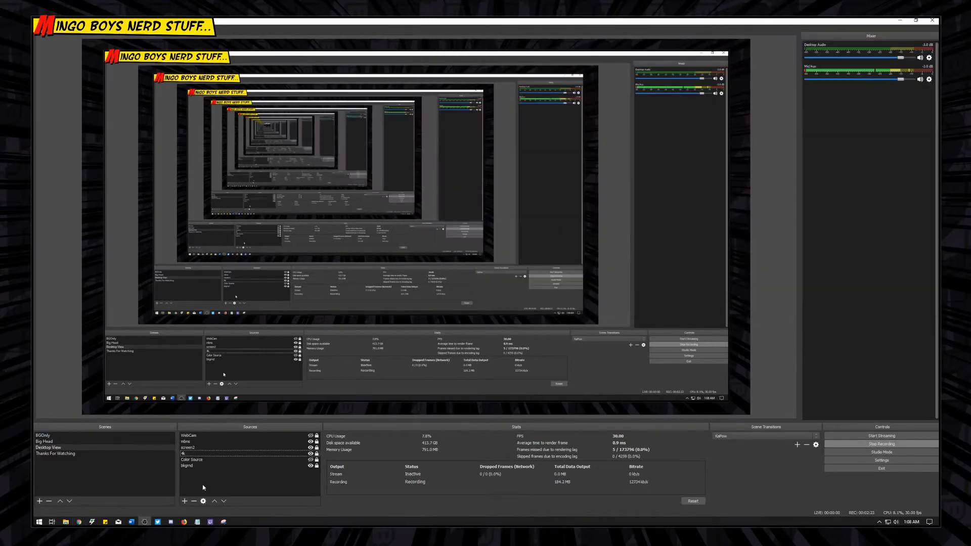
left_click(185, 501)
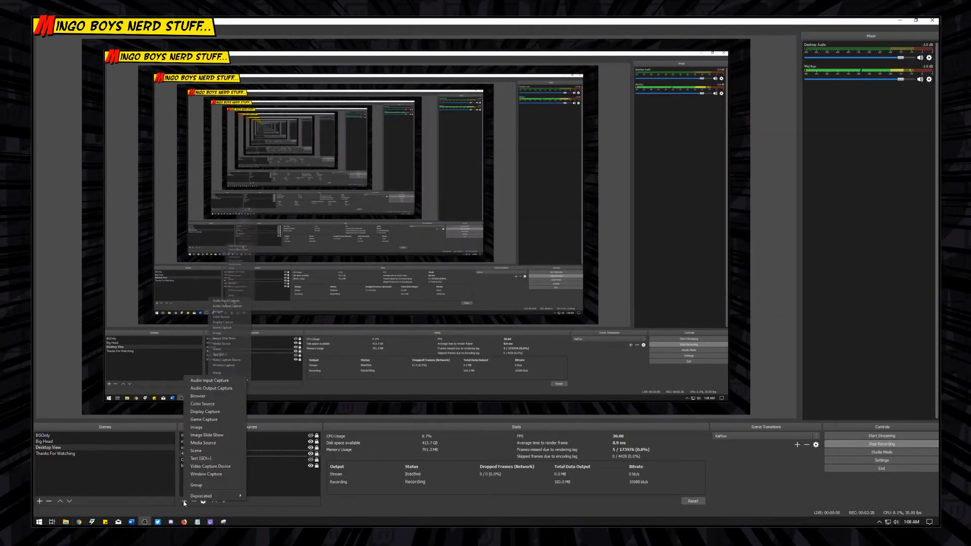
left_click(212, 474)
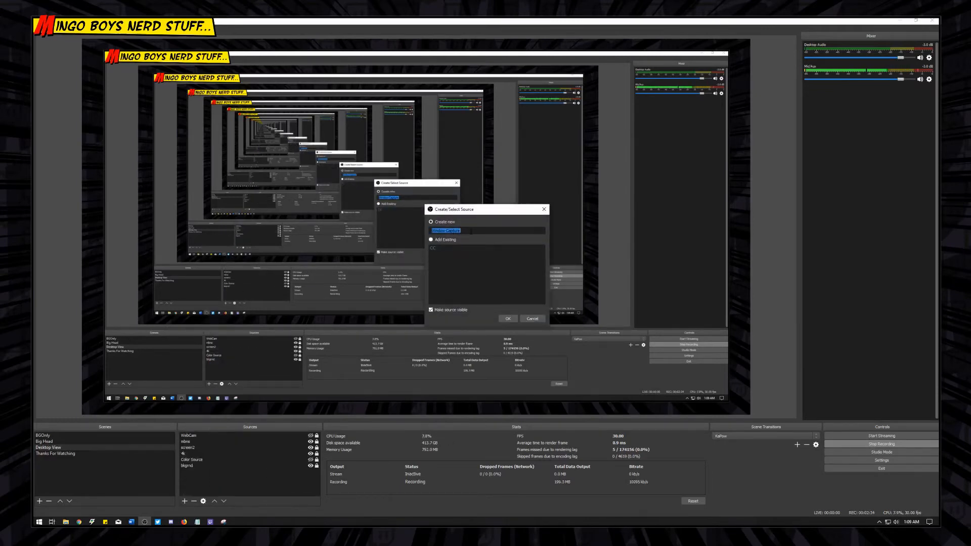
type("closed captions")
left_click(508, 319)
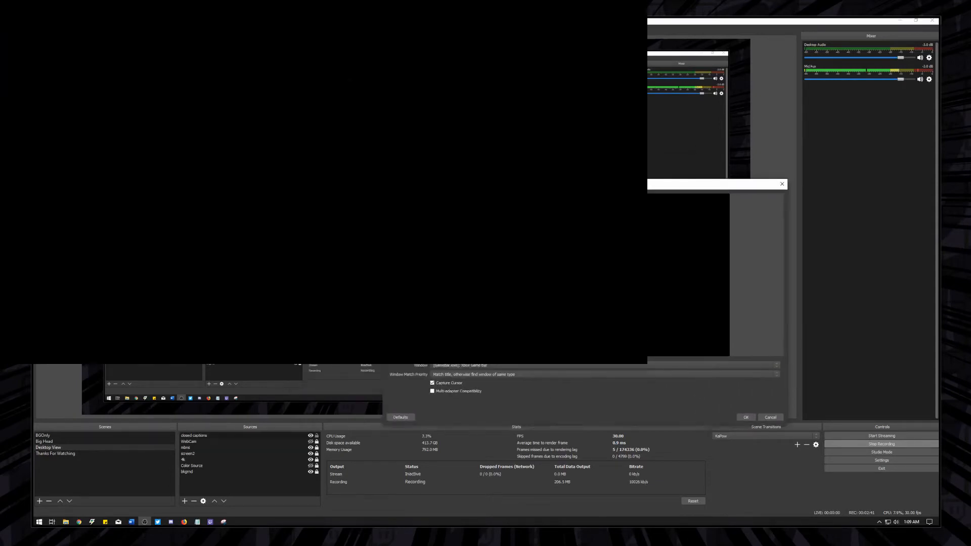
Set the source to capture the [chrome.exe]: Web Captioner - Google Chrome window and accept its properties
left_click_drag(610, 188, 759, 273)
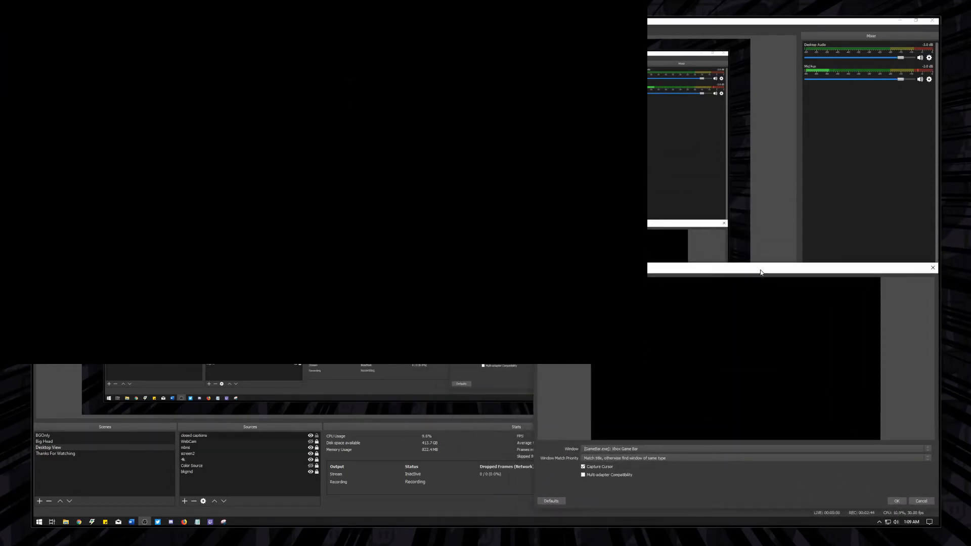
left_click(655, 450)
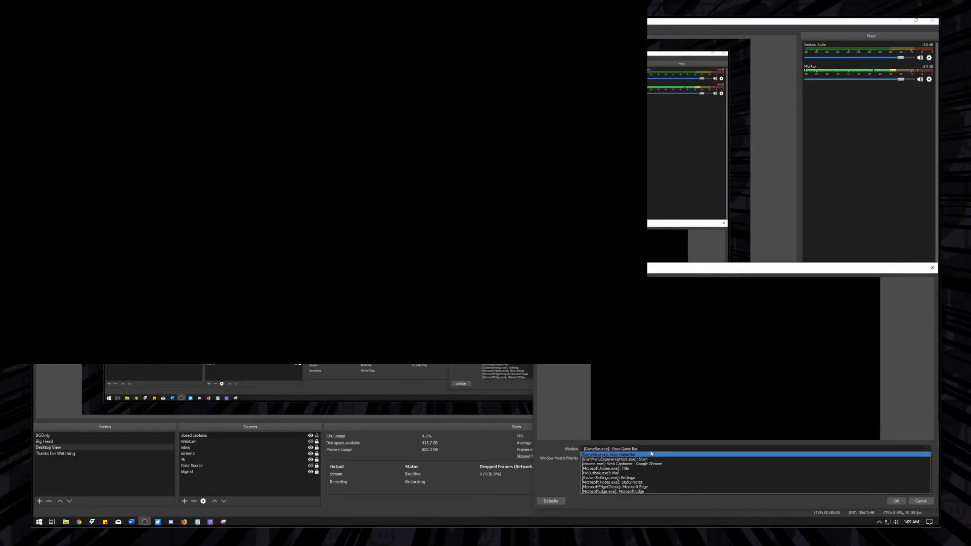
left_click(635, 464)
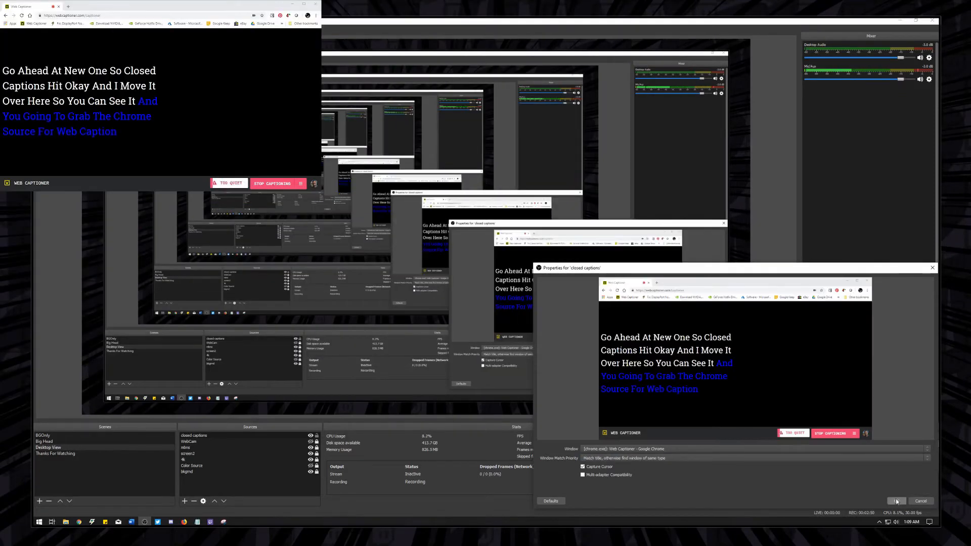
left_click(896, 500)
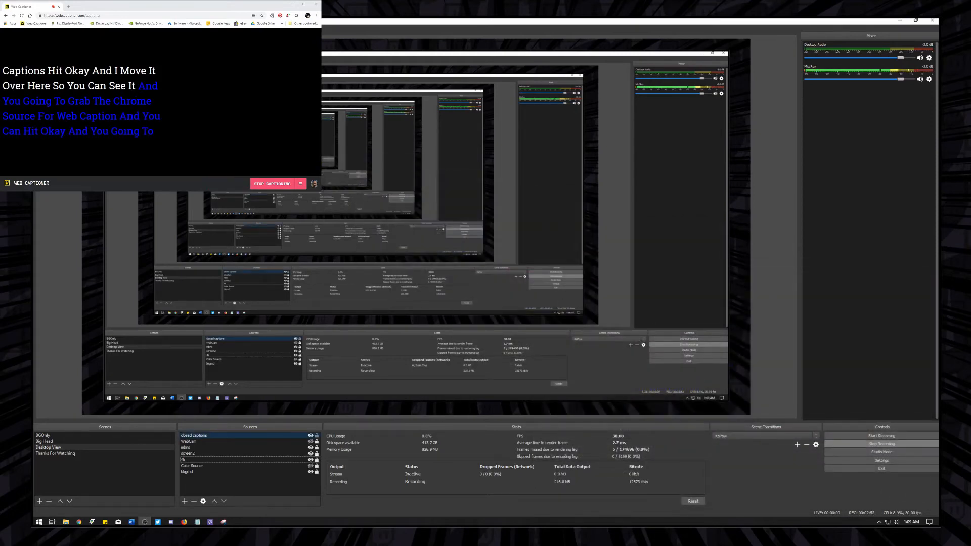
Narrow the Web Captioner browser window slightly in Chrome and move its capture to the lower middle of the OBS canvas
left_click_drag(192, 105, 152, 190)
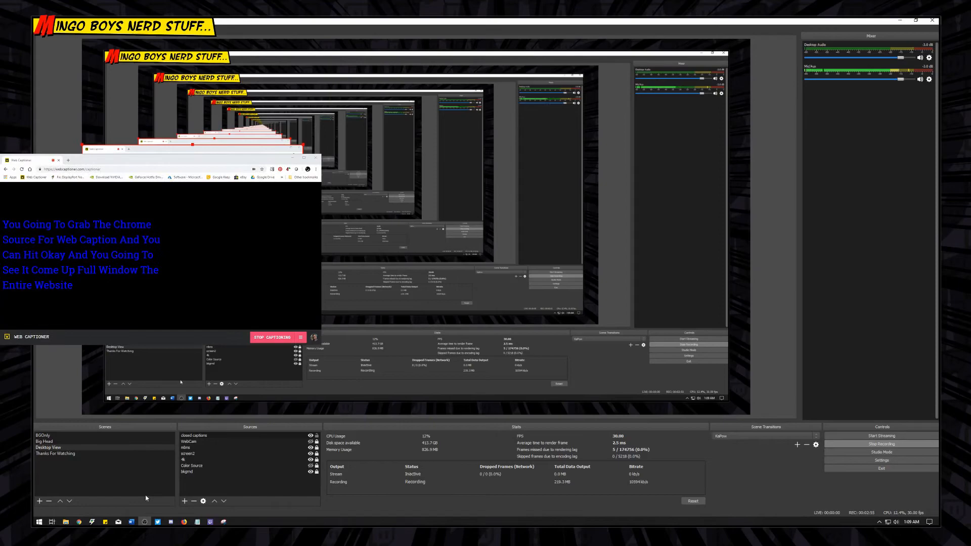
left_click(80, 523)
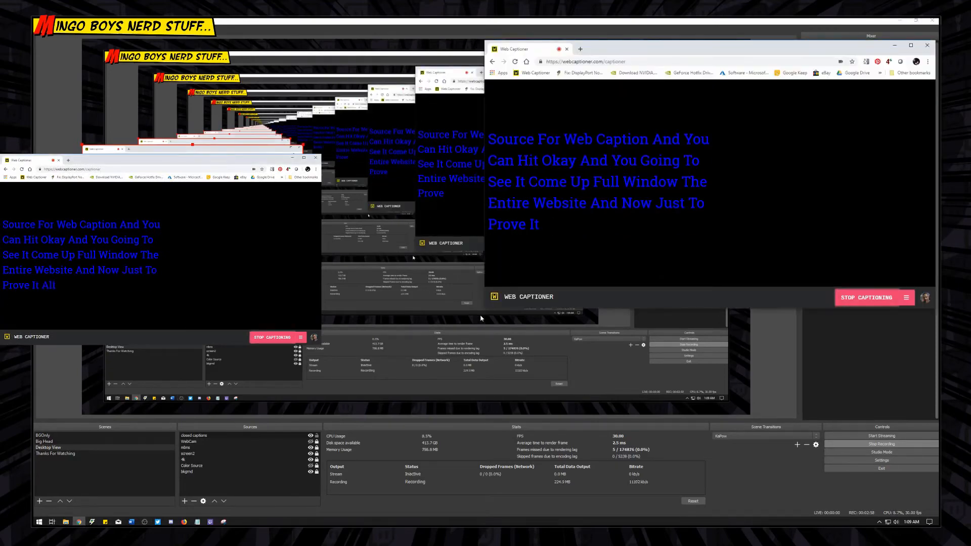
left_click_drag(485, 308, 511, 312)
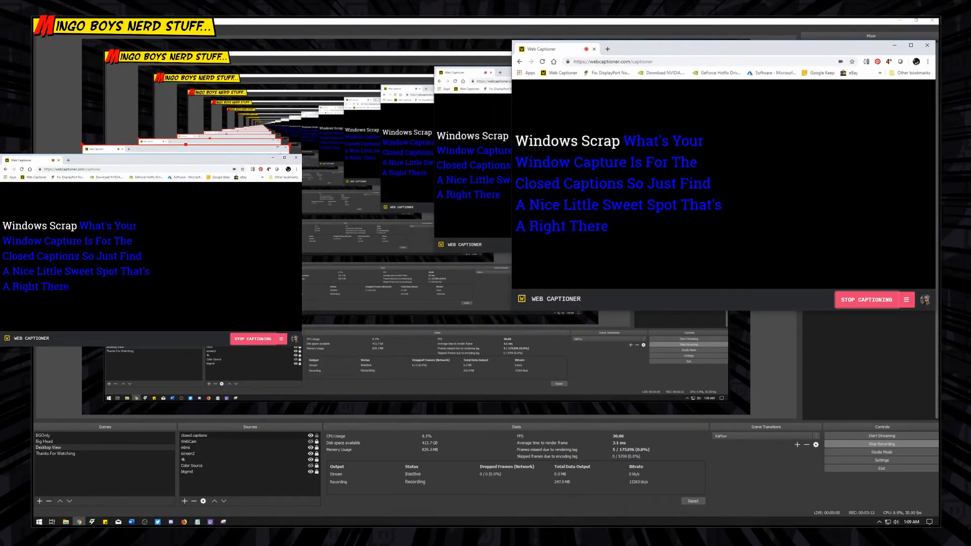
left_click(186, 211)
left_click_drag(186, 211, 409, 278)
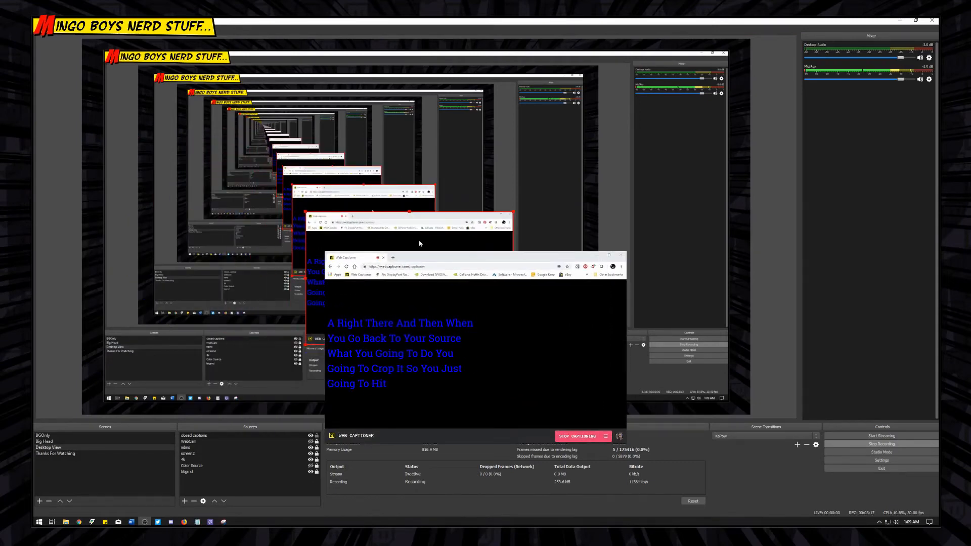
Crop the capture's top, bottom and right edges to three lines of captions and place it in the canvas's lower-left corner
left_click_drag(409, 214, 422, 277)
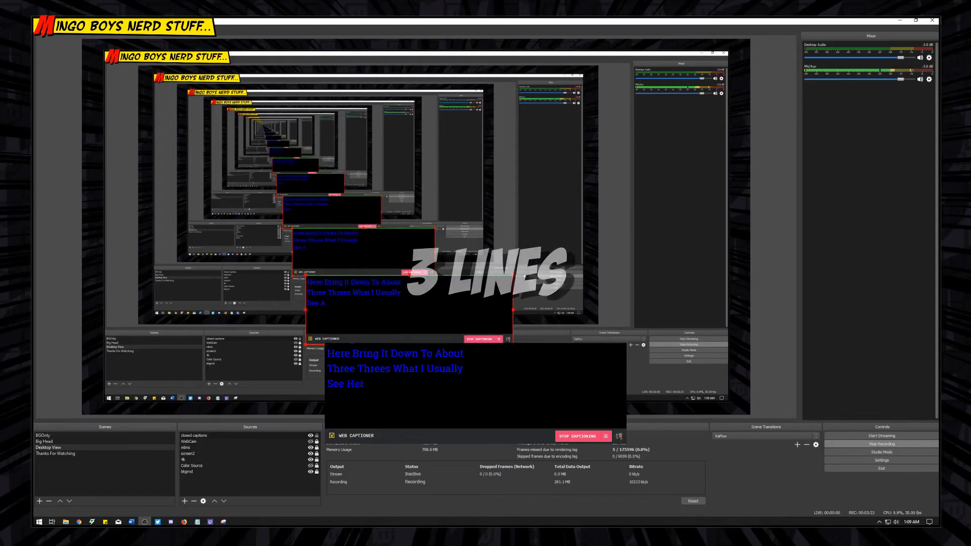
left_click_drag(409, 345, 410, 314)
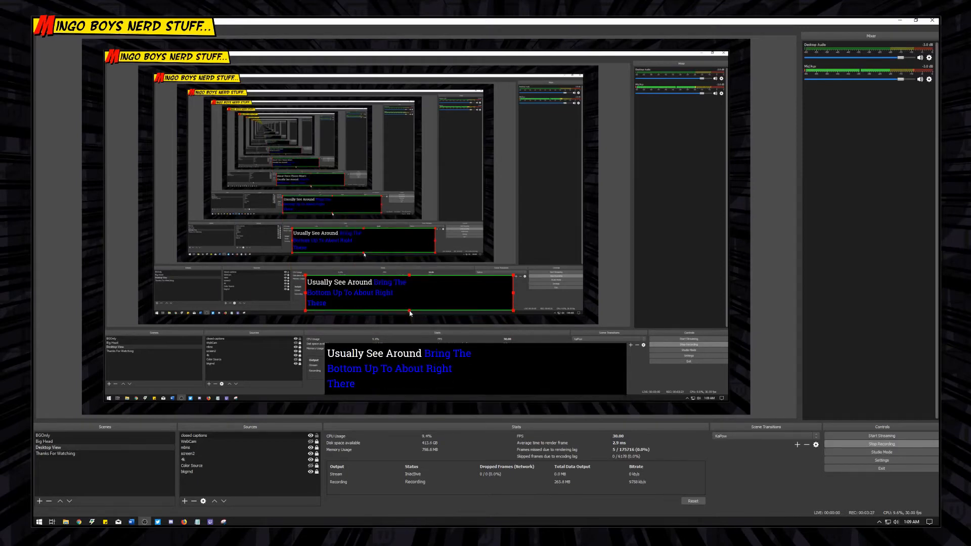
left_click_drag(512, 294, 418, 301)
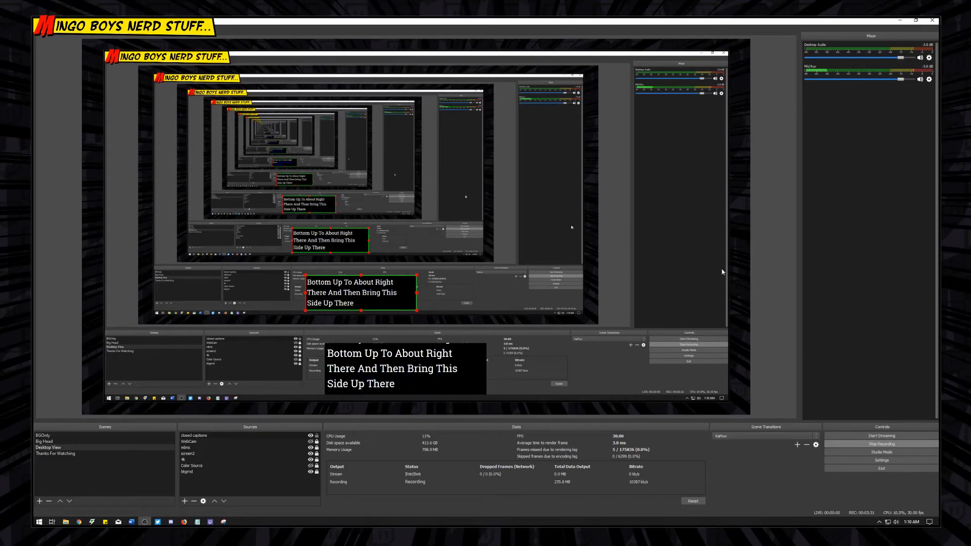
left_click(763, 268)
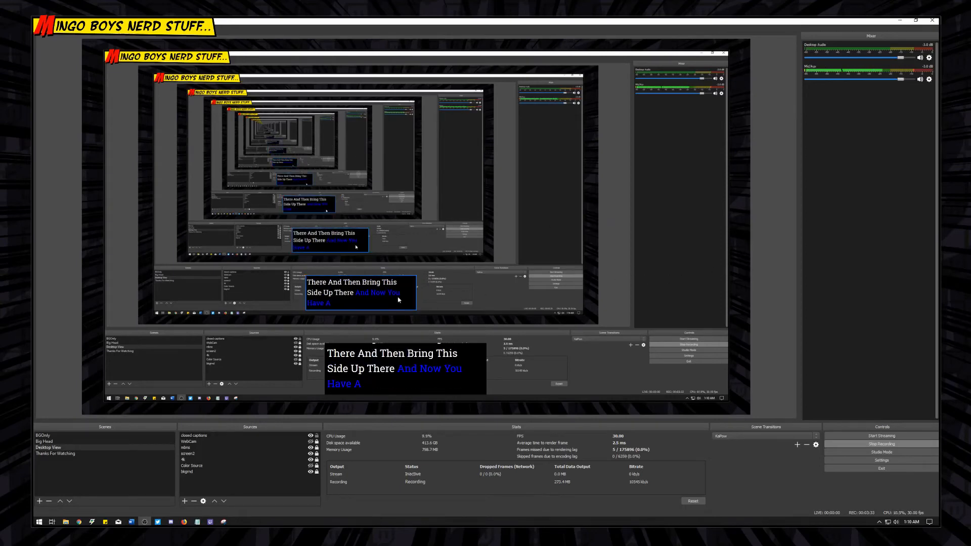
left_click_drag(398, 299, 223, 394)
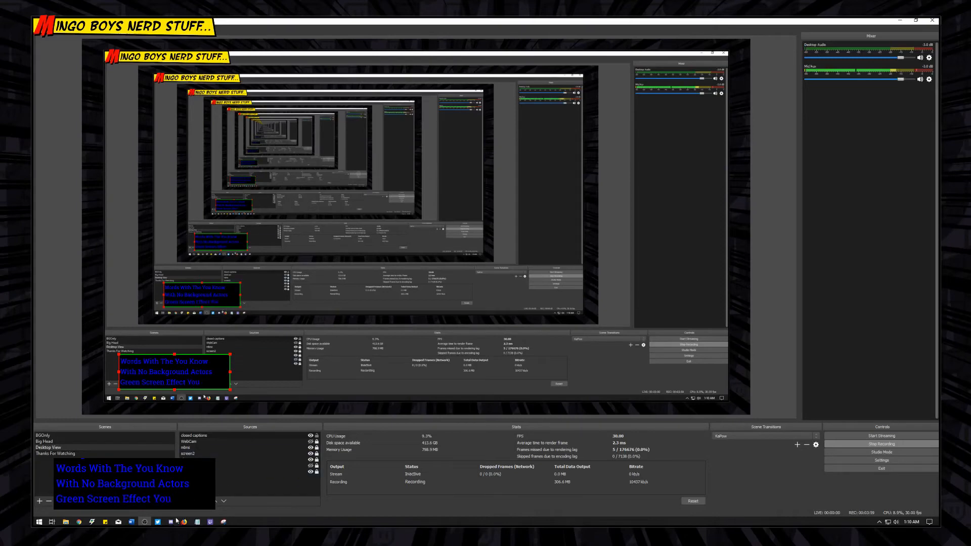
Switch to Chrome, set Web Captioner's background color to pure green, RGB 0, 255, 0, and close the settings
left_click(79, 522)
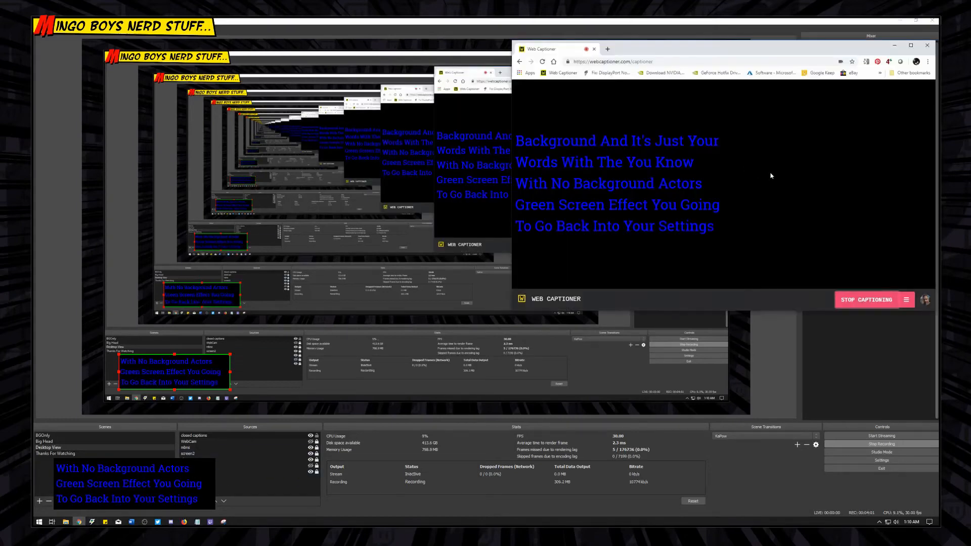
left_click(906, 299)
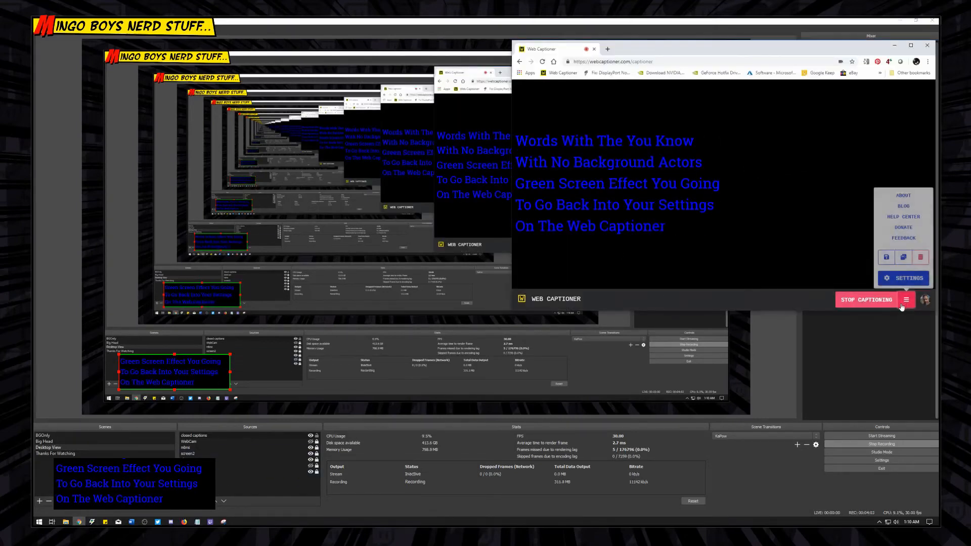
left_click(883, 279)
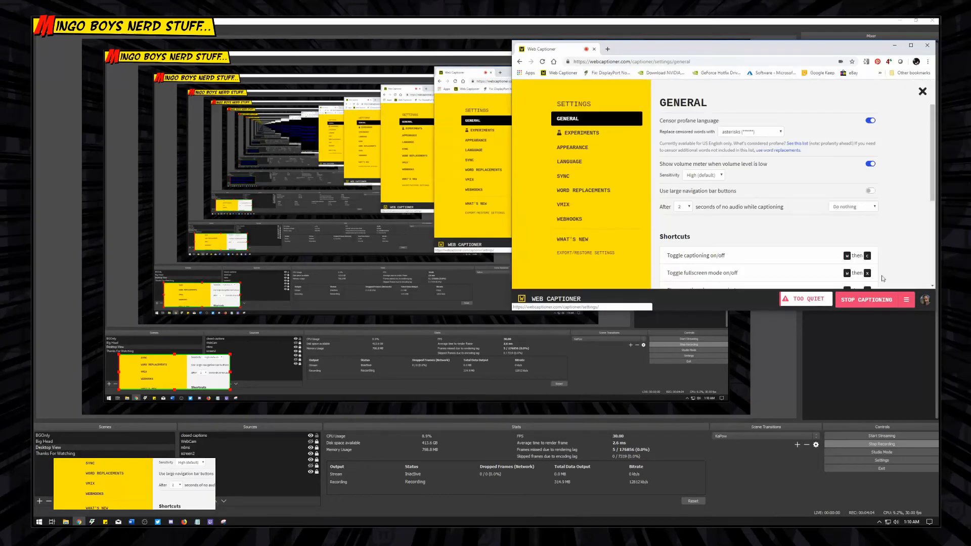
left_click(581, 148)
scroll(898, 185, "down", 4)
scroll(899, 185, "down", 5)
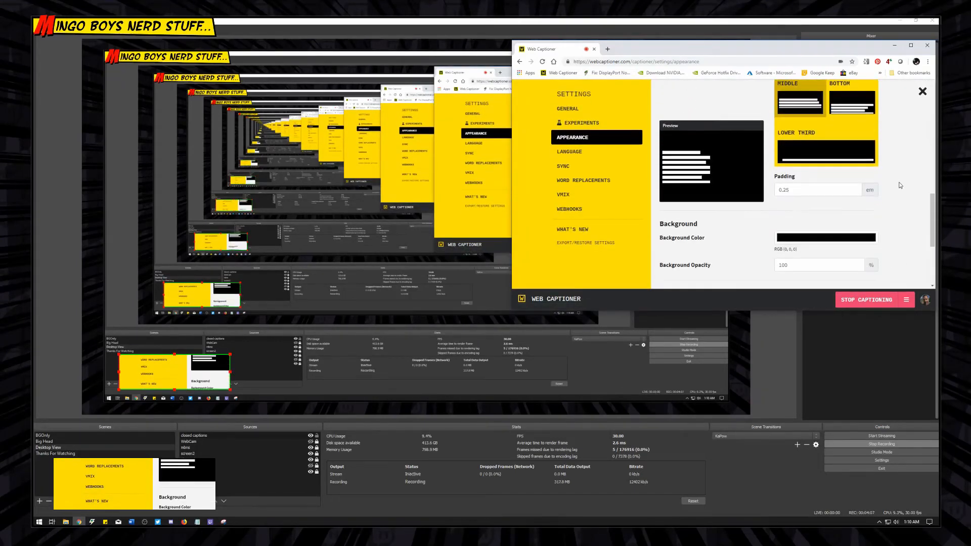
scroll(883, 191, "down", 1)
left_click(826, 201)
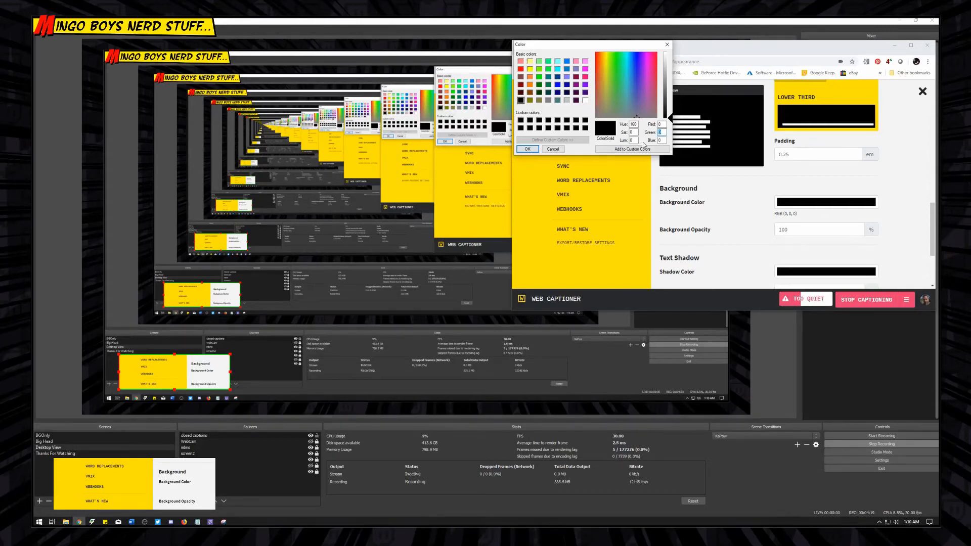
type("255")
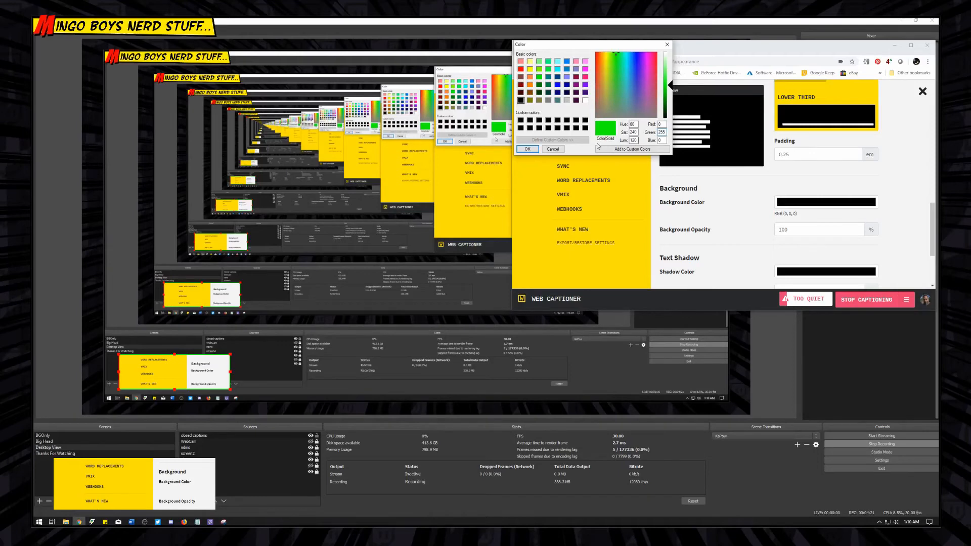
left_click(528, 148)
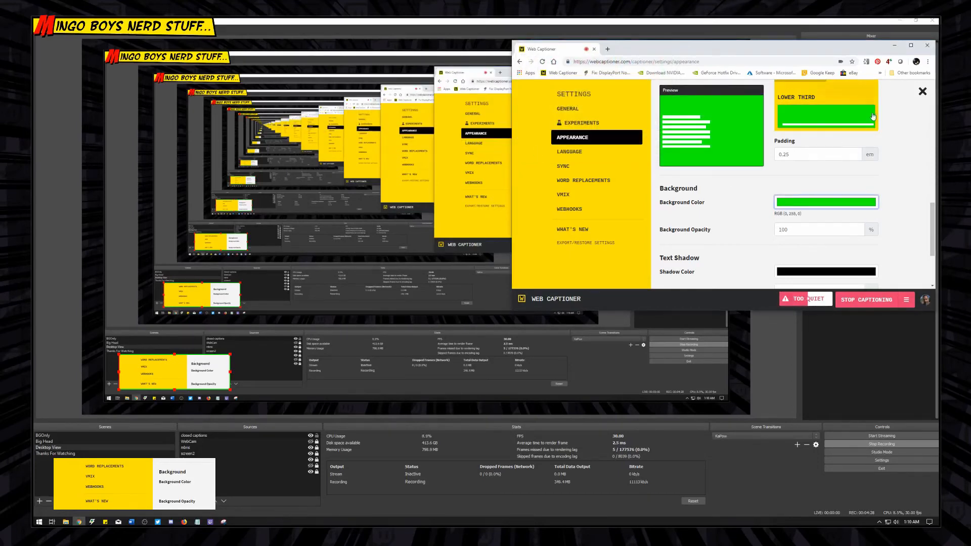
left_click(923, 91)
Switch to OBS, add a Chroma Key filter to the closed captions source and close its filters
left_click(474, 28)
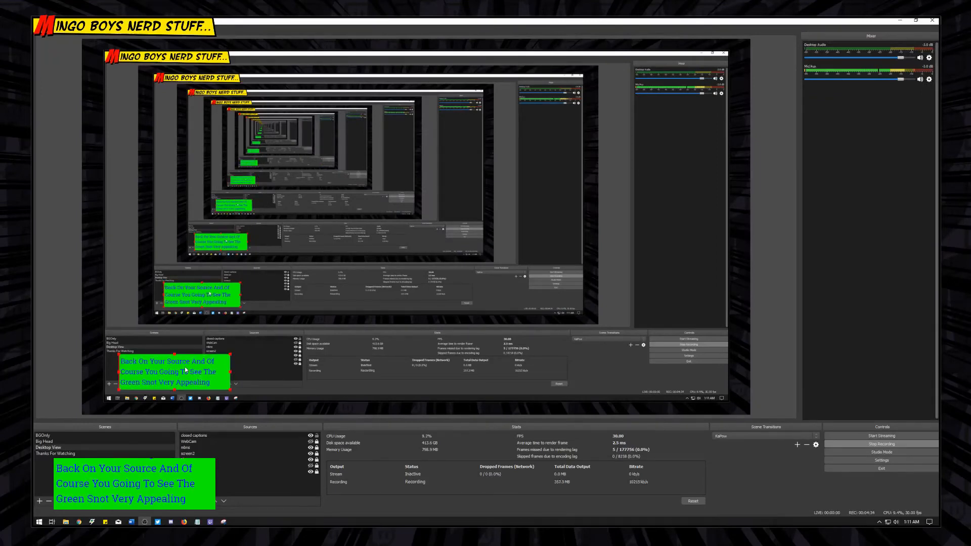
left_click(205, 436)
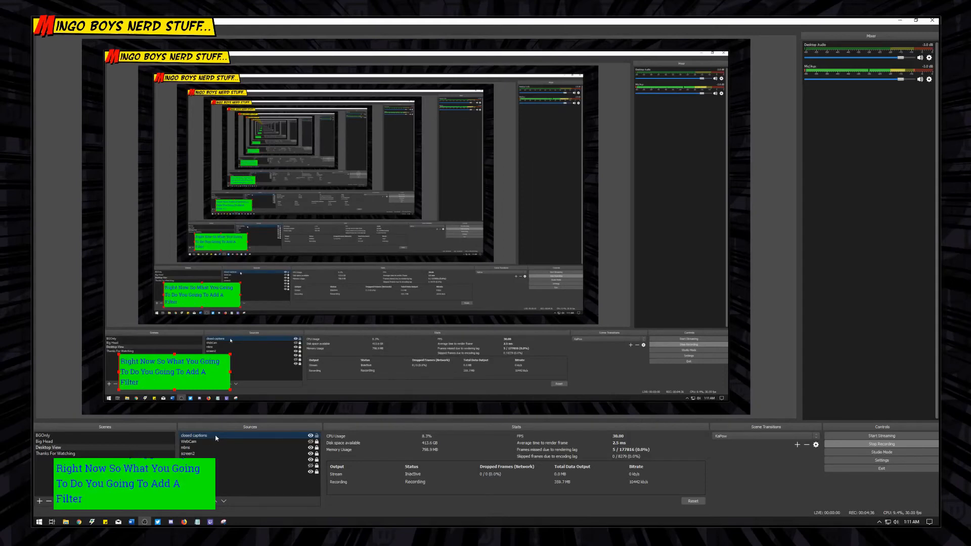
right_click(216, 437)
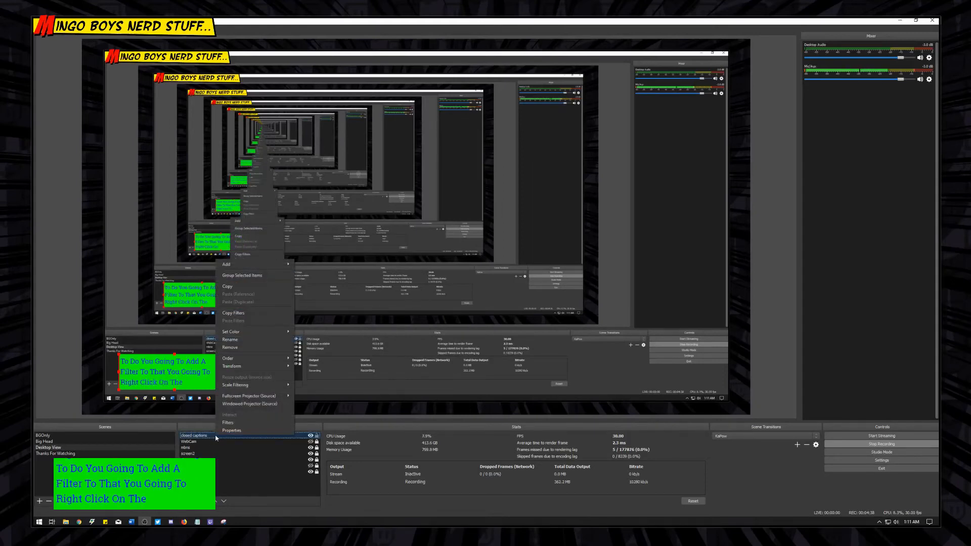
left_click(233, 423)
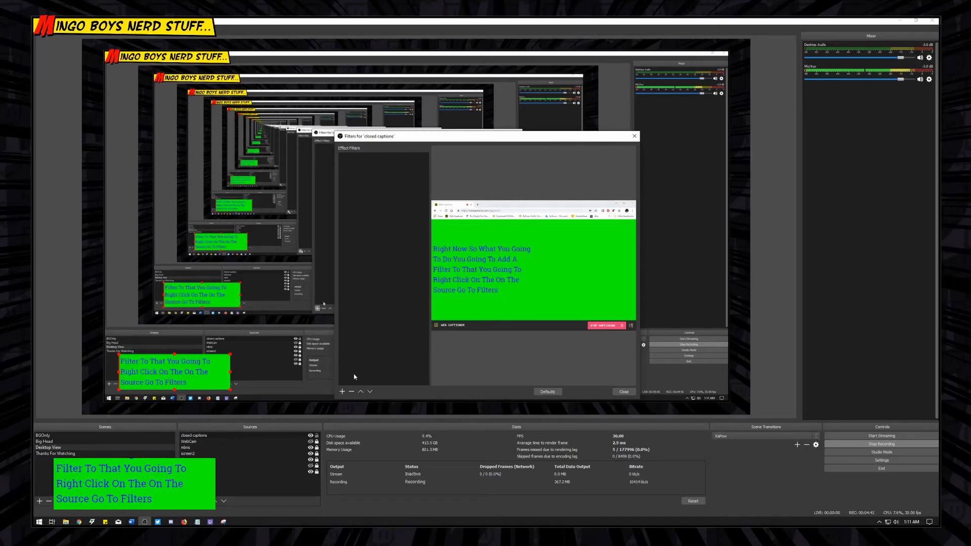
left_click(343, 392)
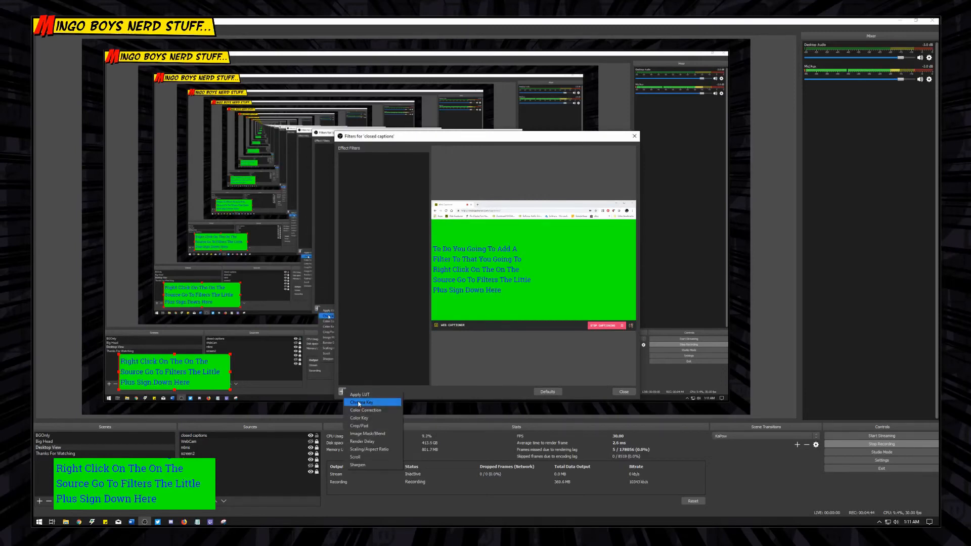
left_click(358, 404)
left_click(471, 281)
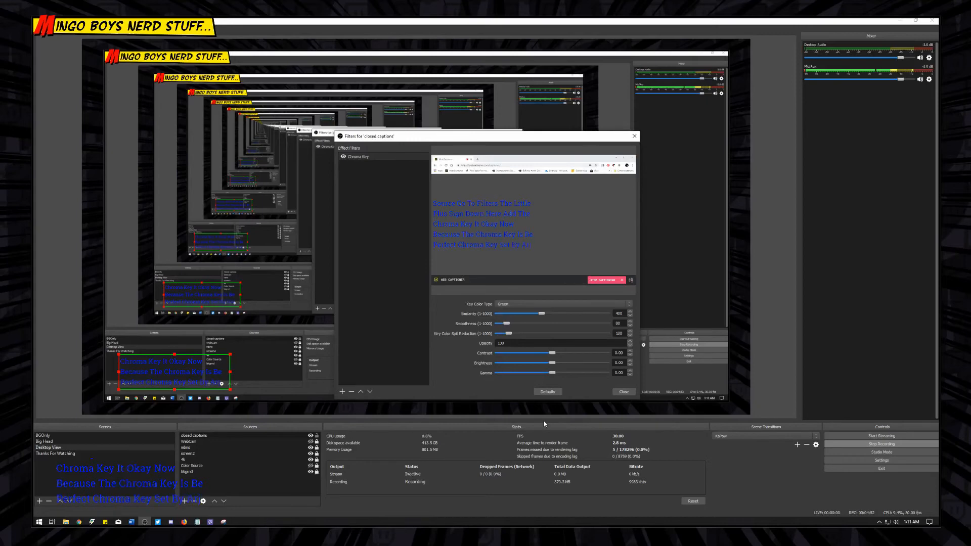
left_click(626, 392)
Move the caption overlay slightly lower and enlarge it to nearly the full width of the canvas
mouse_move(183, 372)
left_mouse_down()
mouse_move(311, 397)
mouse_move(503, 300)
mouse_move(662, 193)
mouse_move(649, 271)
mouse_move(411, 273)
mouse_move(199, 326)
mouse_move(186, 379)
left_mouse_up()
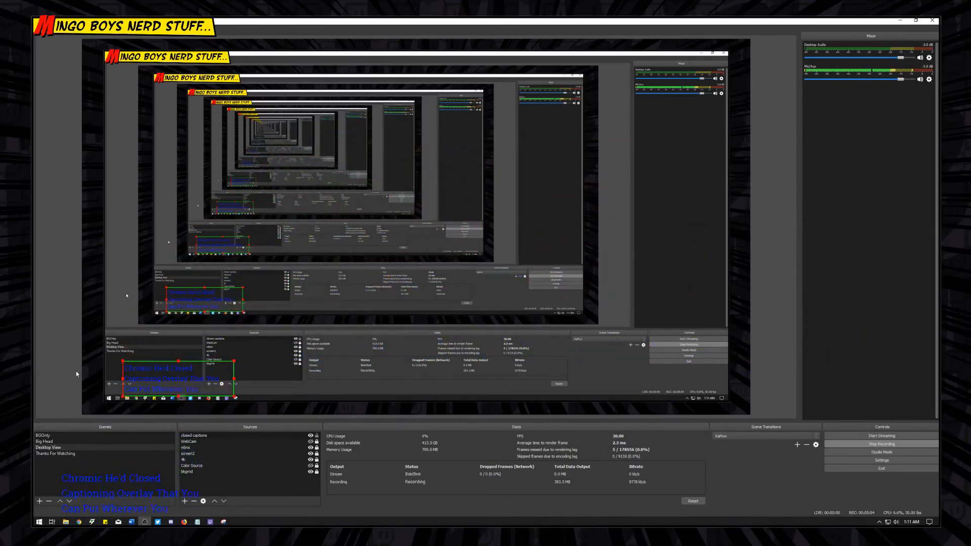
left_click_drag(235, 364, 675, 247)
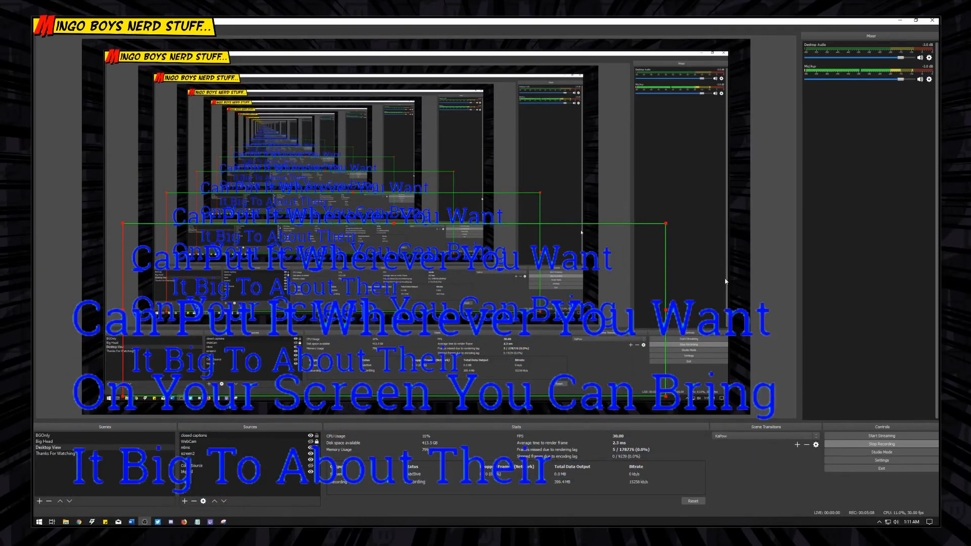